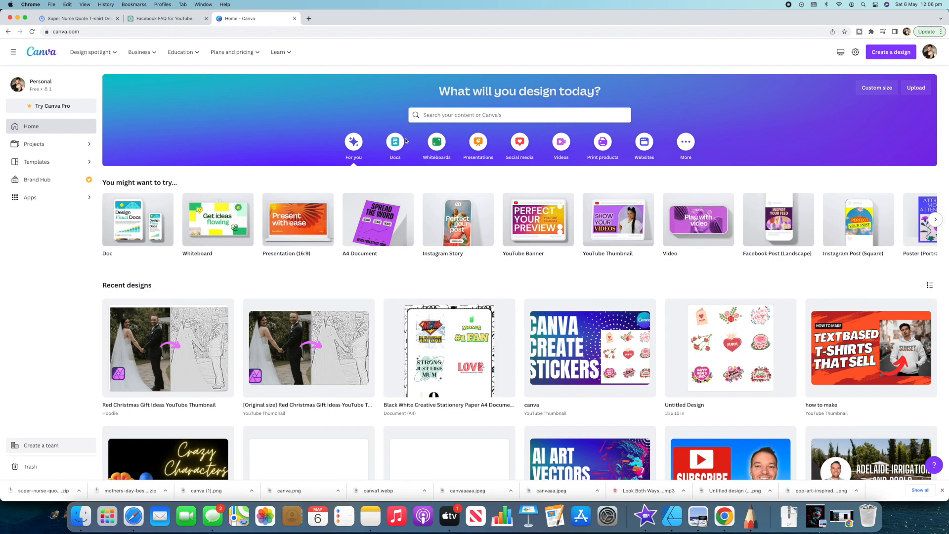
{"action": "scroll", "coordinate": [406, 141], "scroll_direction": "down", "scroll_amount": 5}
{"action": "scroll", "coordinate": [406, 141], "scroll_direction": "down", "scroll_amount": 10}
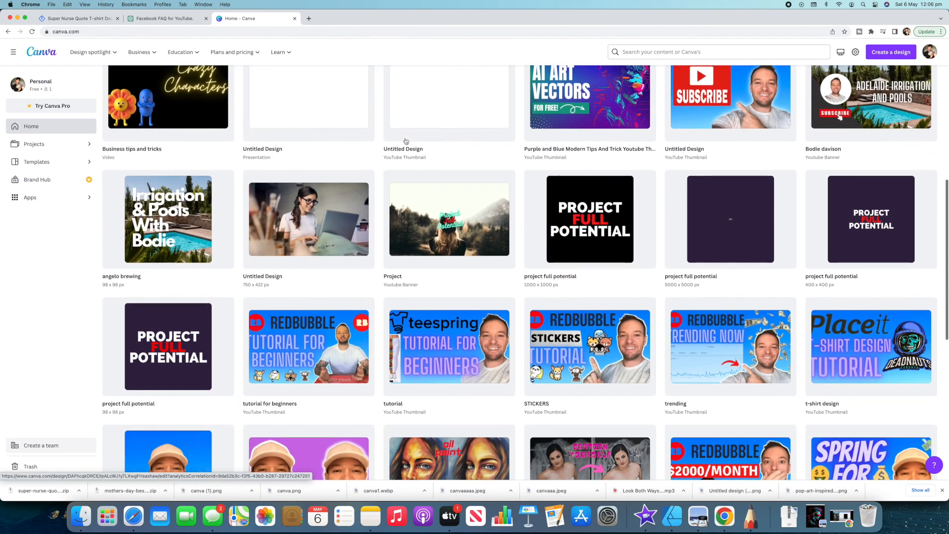
{"action": "scroll", "coordinate": [405, 141], "scroll_direction": "down", "scroll_amount": 7}
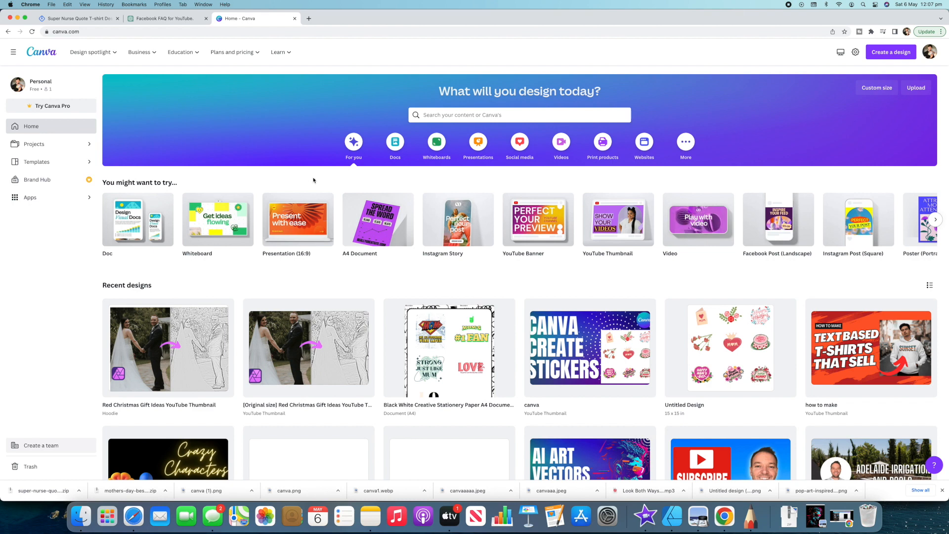
- Search for "tshirt", choose the T-shirt template category and create a blank T-shirt design
{"action": "left_click", "coordinate": [503, 115]}
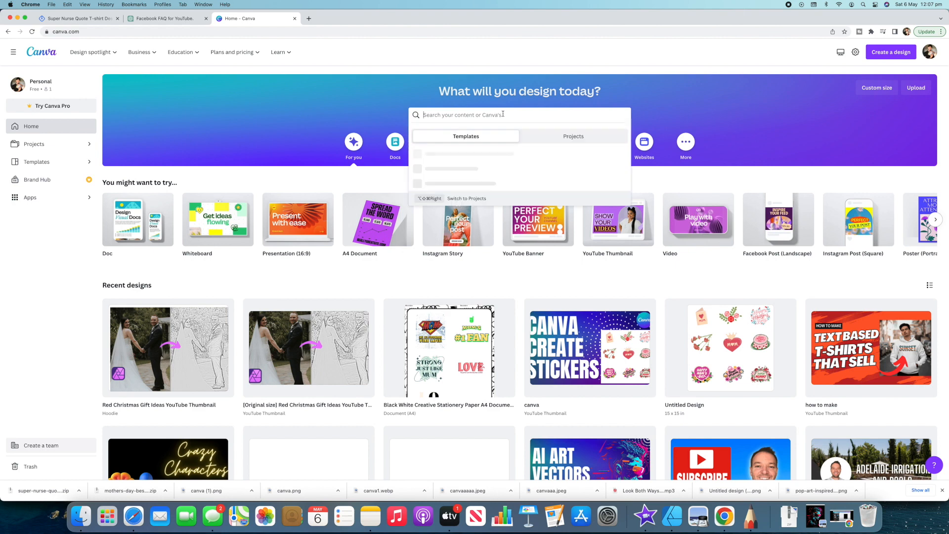
{"action": "type", "text": "tshirt"}
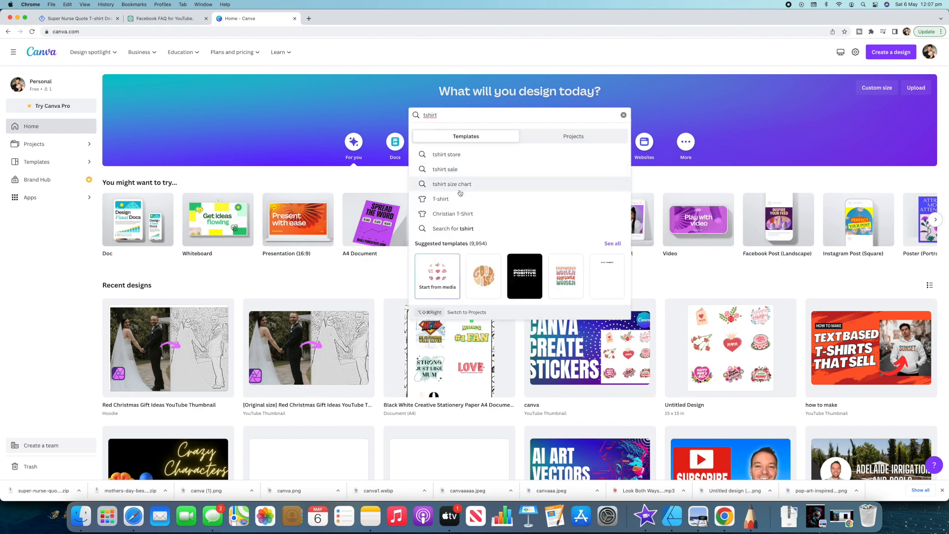
{"action": "left_click", "coordinate": [460, 199]}
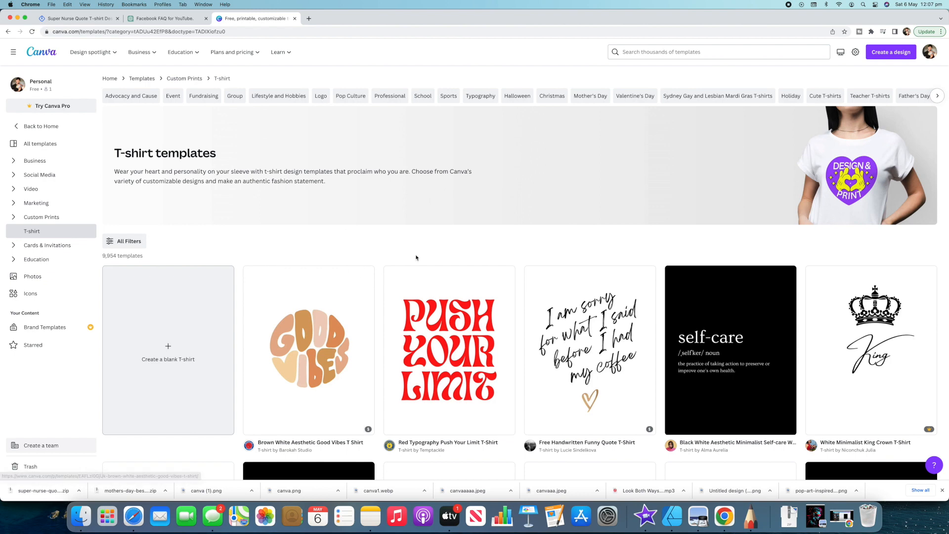
{"action": "scroll", "coordinate": [418, 250], "scroll_direction": "down", "scroll_amount": 5}
{"action": "scroll", "coordinate": [421, 245], "scroll_direction": "up", "scroll_amount": 5}
{"action": "left_click", "coordinate": [168, 276]}
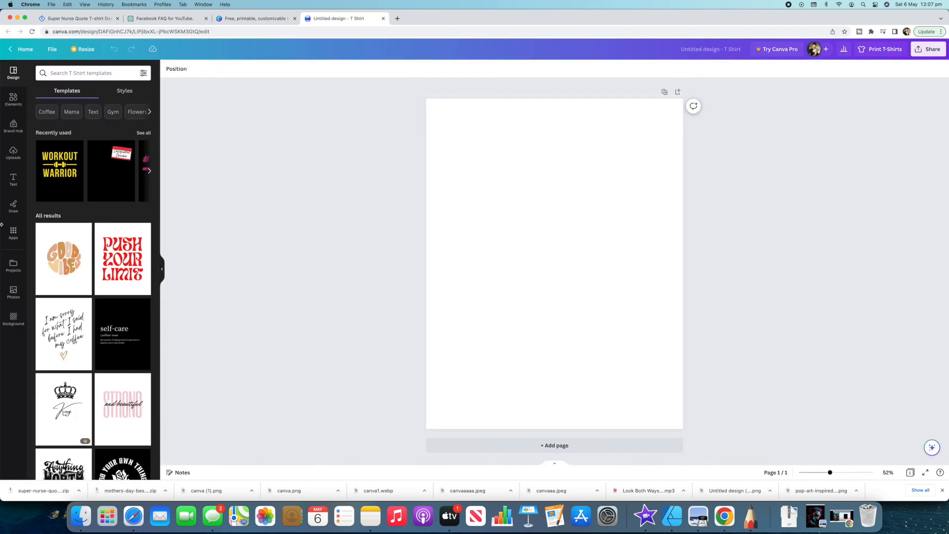
- Apply the black brush-style "Just Keep Moving Forward" template to the blank page
{"action": "scroll", "coordinate": [117, 277], "scroll_direction": "down", "scroll_amount": 6}
{"action": "scroll", "coordinate": [117, 277], "scroll_direction": "up", "scroll_amount": 6}
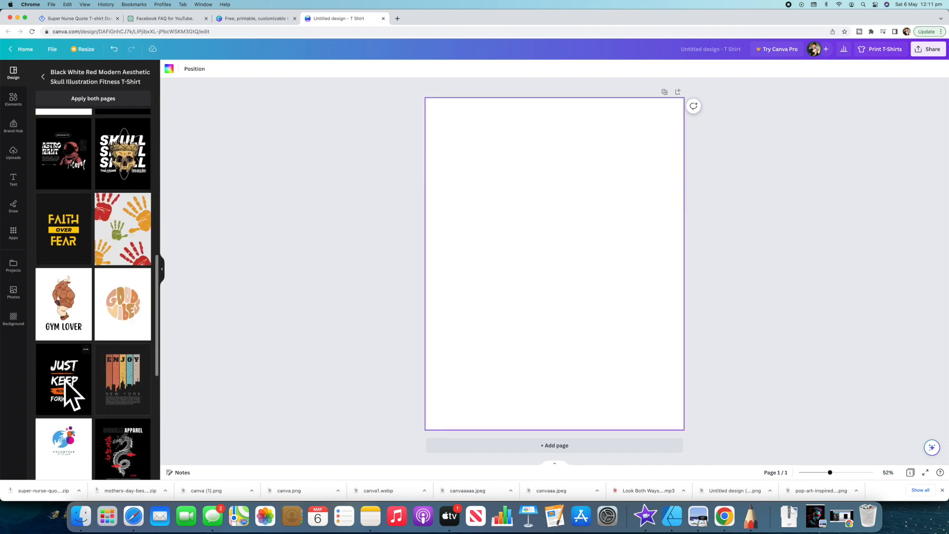
{"action": "left_click", "coordinate": [63, 386]}
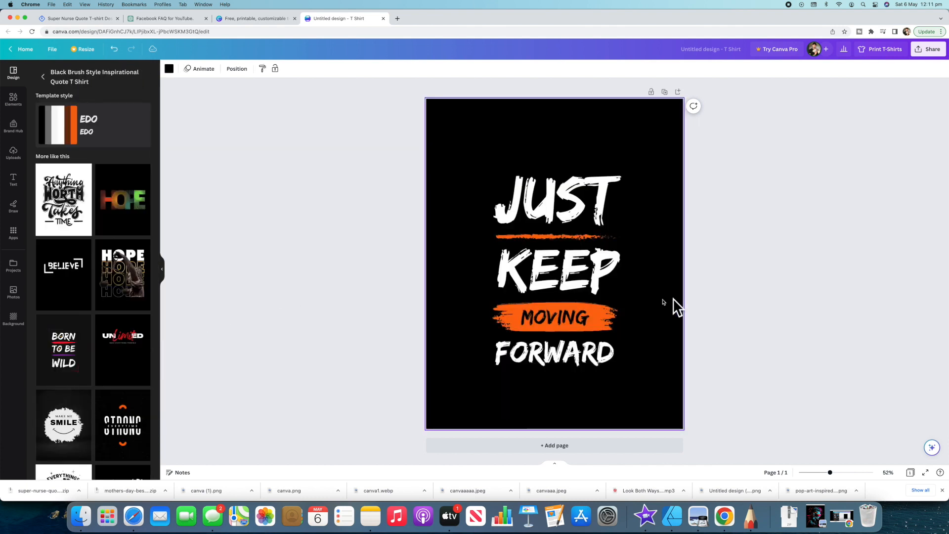
- Replace the word MOVING on the orange brush stroke with PUSHING
{"action": "left_click", "coordinate": [587, 316]}
{"action": "double_click", "coordinate": [587, 316]}
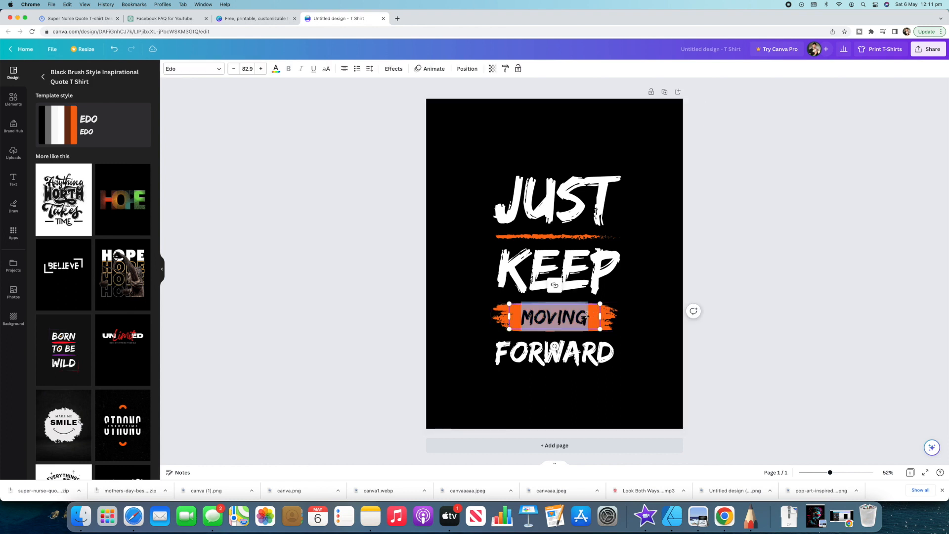
{"action": "type", "text": "PUSHING"}
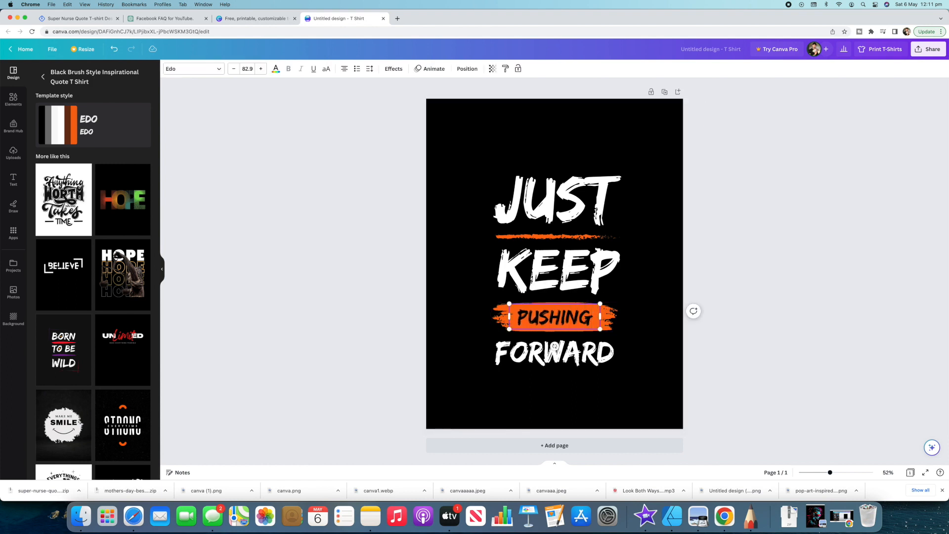
{"action": "left_click", "coordinate": [374, 255]}
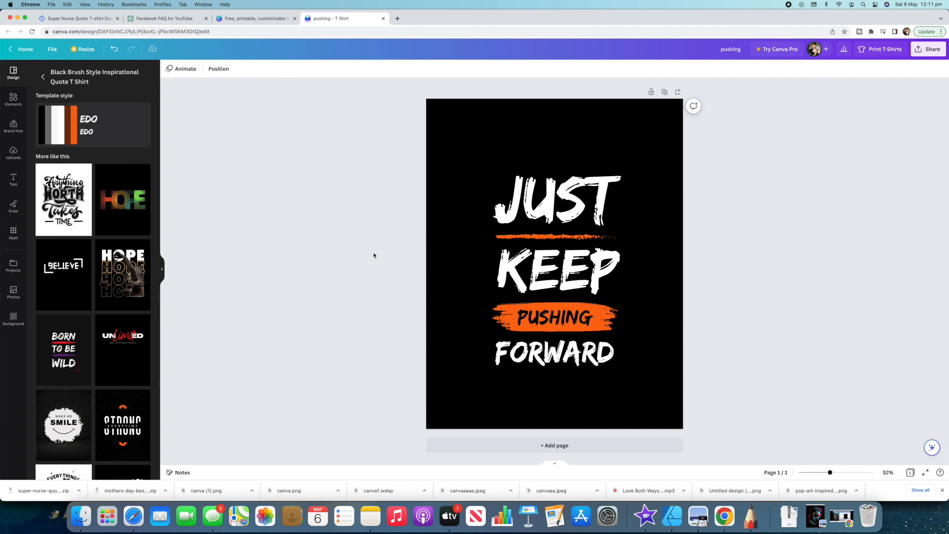
{"action": "scroll", "coordinate": [110, 240], "scroll_direction": "down", "scroll_amount": 5}
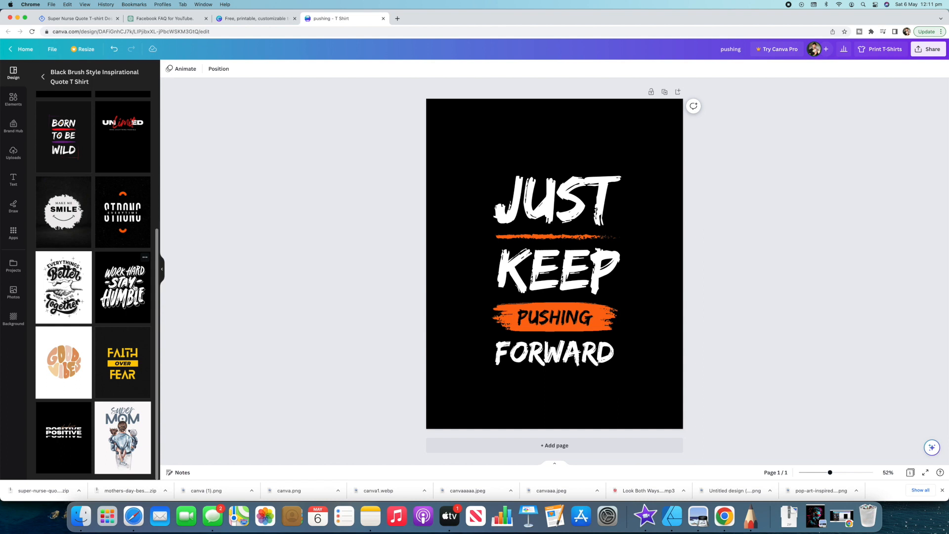
{"action": "scroll", "coordinate": [122, 283], "scroll_direction": "up", "scroll_amount": 2}
{"action": "scroll", "coordinate": [122, 284], "scroll_direction": "up", "scroll_amount": 5}
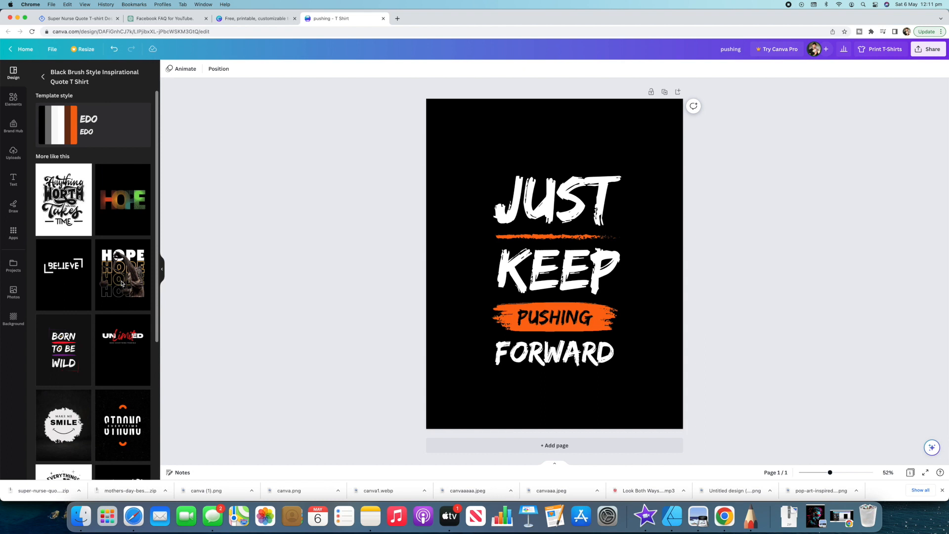
{"action": "scroll", "coordinate": [122, 283], "scroll_direction": "down", "scroll_amount": 2}
{"action": "scroll", "coordinate": [122, 284], "scroll_direction": "down", "scroll_amount": 4}
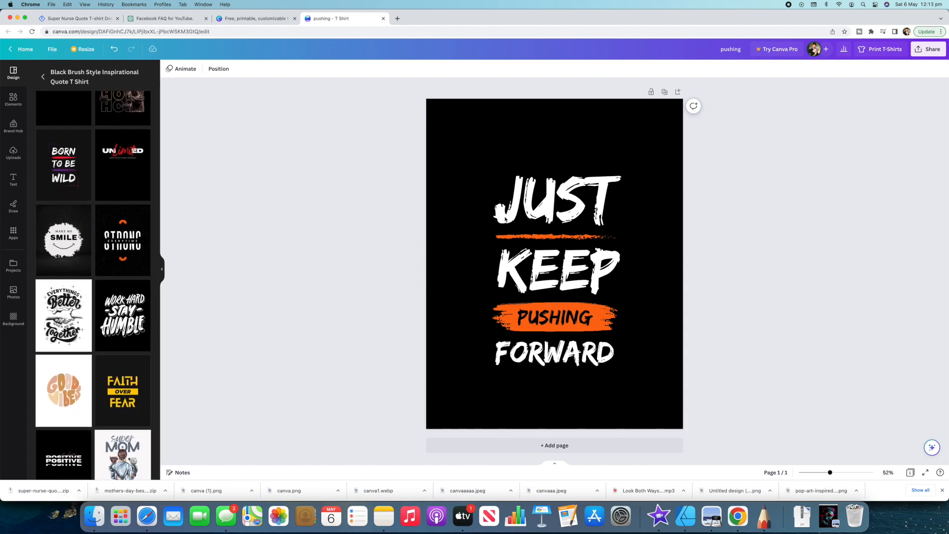
{"action": "scroll", "coordinate": [77, 148], "scroll_direction": "up", "scroll_amount": 5}
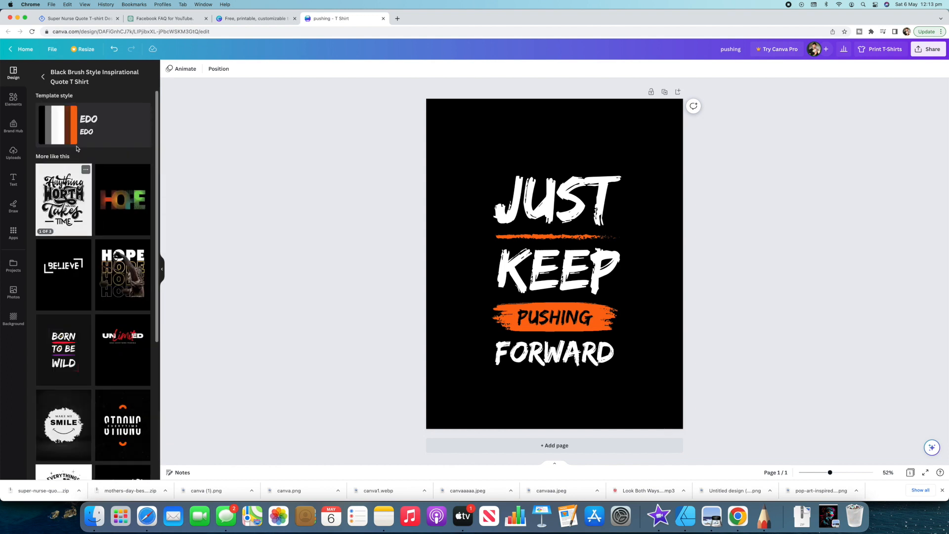
- Search the design elements for "patterns"
{"action": "left_click", "coordinate": [13, 100]}
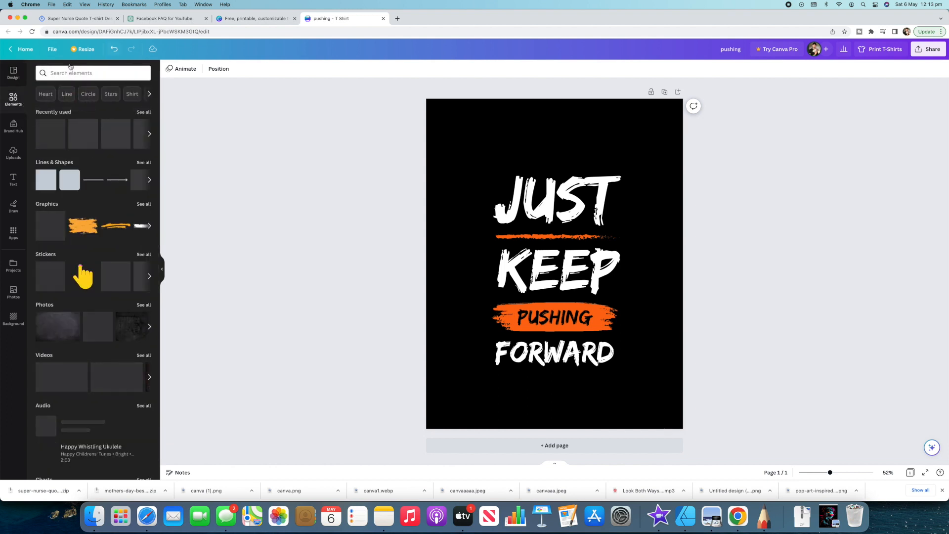
{"action": "left_click", "coordinate": [70, 70]}
{"action": "type", "text": "patterns"}
{"action": "key", "text": "Return"}
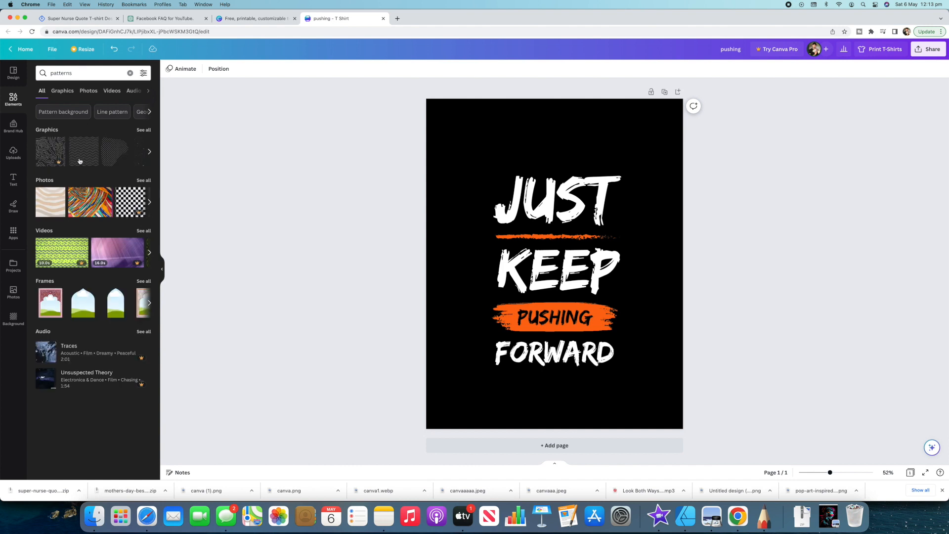
- Place copies of the white zigzag line pattern in all four corners of the page
{"action": "left_click", "coordinate": [83, 157]}
{"action": "left_click_drag", "start_coordinate": [532, 267], "coordinate": [413, 402]}
{"action": "left_click", "coordinate": [84, 155]}
{"action": "left_click_drag", "start_coordinate": [554, 264], "coordinate": [423, 148]}
{"action": "left_click", "coordinate": [83, 154]}
{"action": "mouse_move", "coordinate": [555, 264]}
{"action": "left_mouse_down"}
{"action": "mouse_move", "coordinate": [688, 148]}
{"action": "mouse_move", "coordinate": [688, 407]}
{"action": "left_mouse_up"}
{"action": "left_click", "coordinate": [84, 155]}
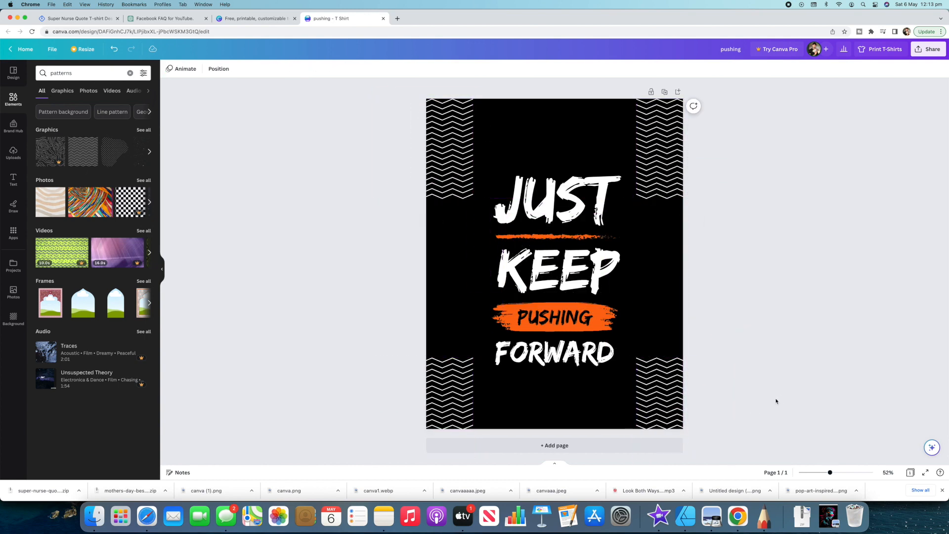
{"action": "left_click", "coordinate": [110, 153]}
{"action": "left_click_drag", "start_coordinate": [535, 285], "coordinate": [459, 320]}
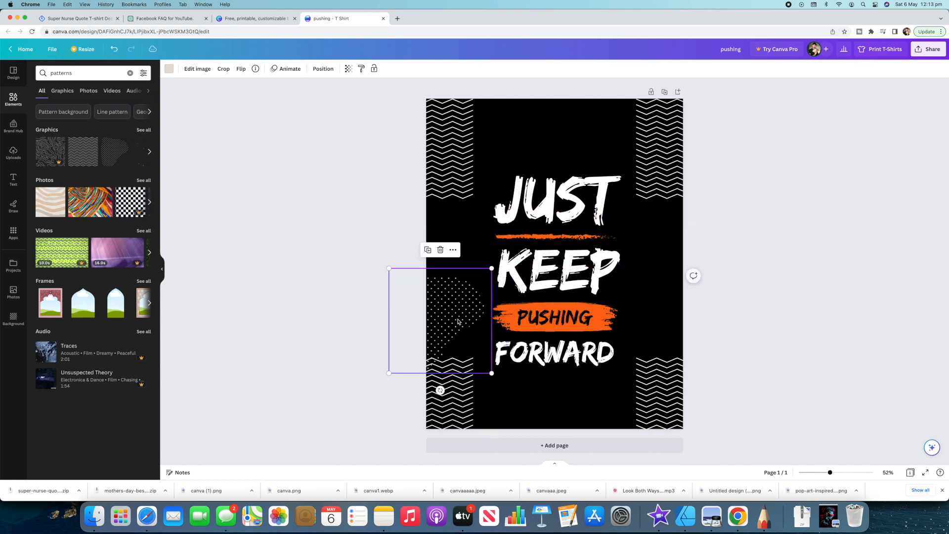
{"action": "key", "text": "Delete"}
- Limit the pattern results to graphics and browse them for another pattern
{"action": "left_click", "coordinate": [63, 91]}
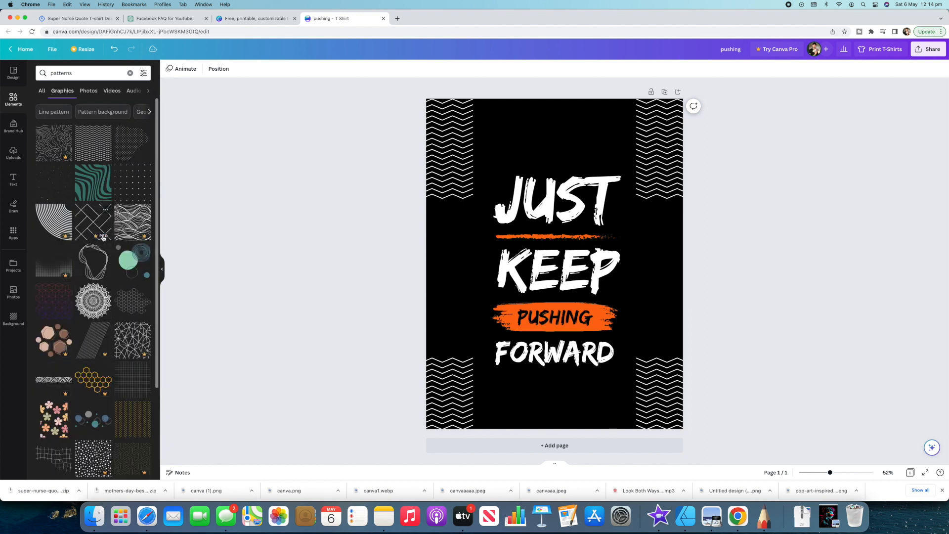
{"action": "scroll", "coordinate": [74, 267], "scroll_direction": "down", "scroll_amount": 8}
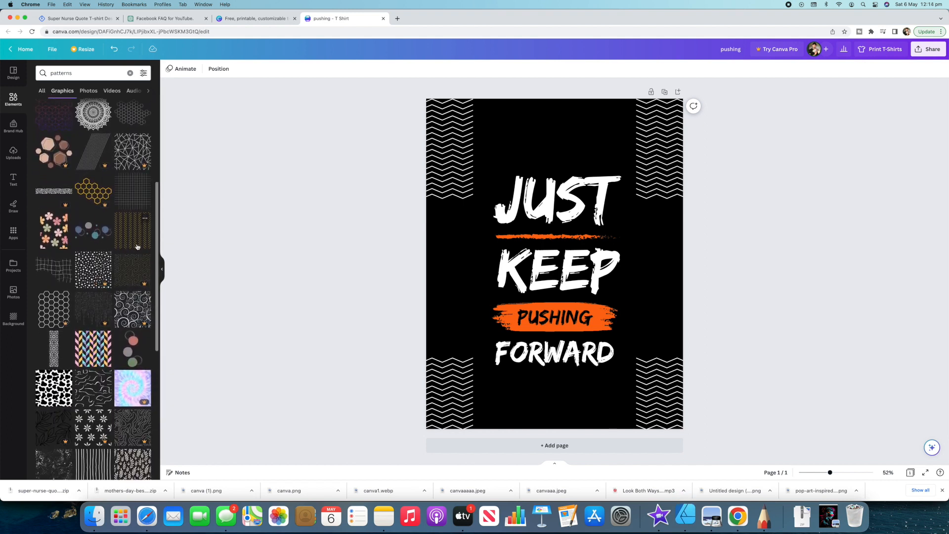
{"action": "scroll", "coordinate": [138, 247], "scroll_direction": "down", "scroll_amount": 5}
{"action": "scroll", "coordinate": [122, 250], "scroll_direction": "up", "scroll_amount": 3}
{"action": "scroll", "coordinate": [122, 249], "scroll_direction": "up", "scroll_amount": 10}
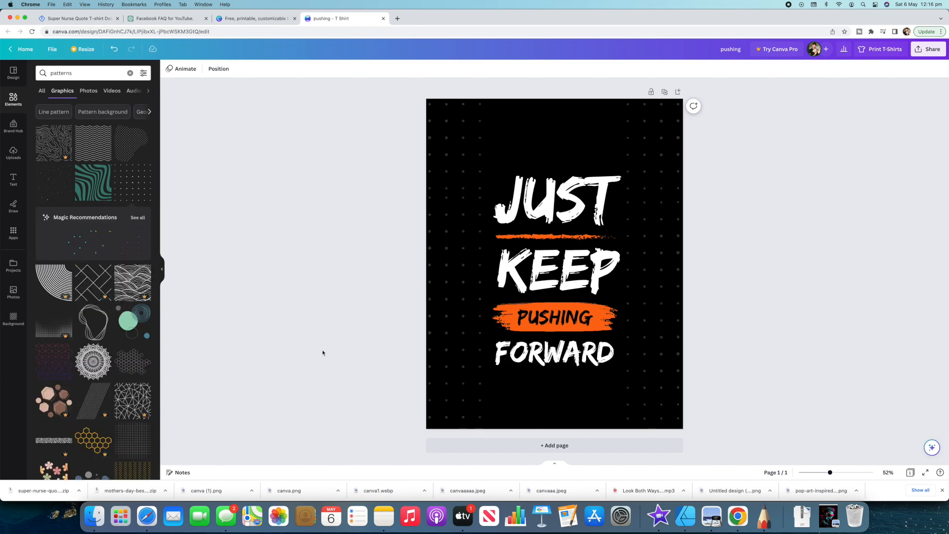
- Try a circular mandala graphic over the page's upper-left corner and recolour it white
{"action": "left_click_drag", "start_coordinate": [89, 368], "coordinate": [448, 156]}
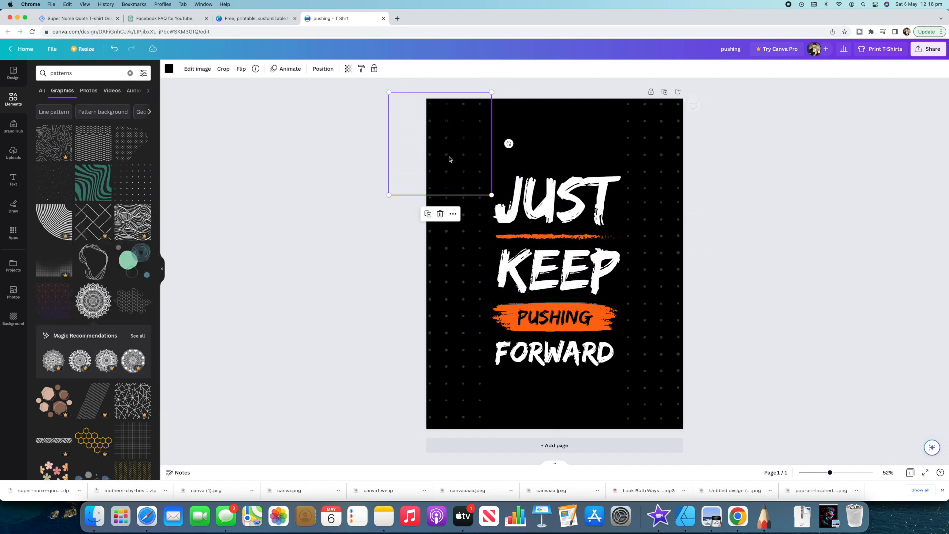
{"action": "left_click", "coordinate": [169, 69]}
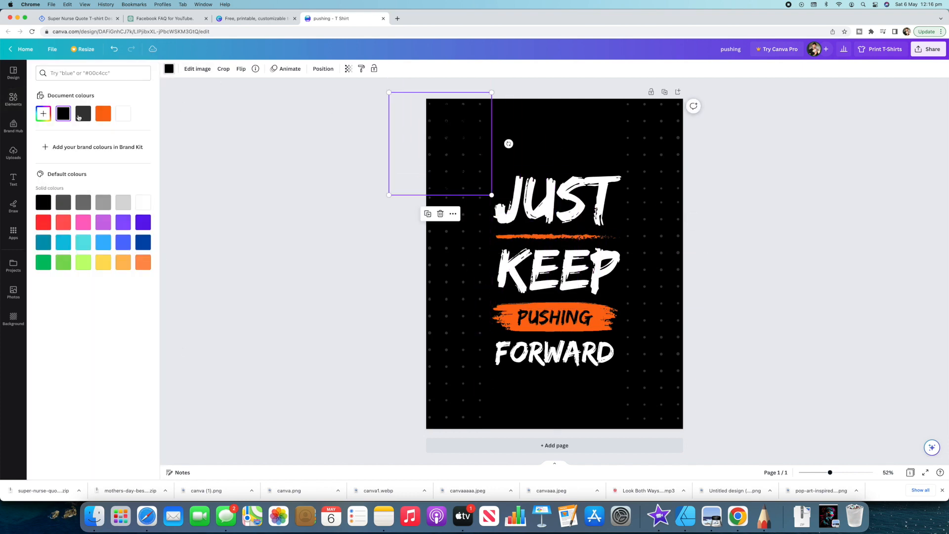
{"action": "left_click", "coordinate": [123, 114]}
{"action": "left_click_drag", "start_coordinate": [475, 144], "coordinate": [258, 194]}
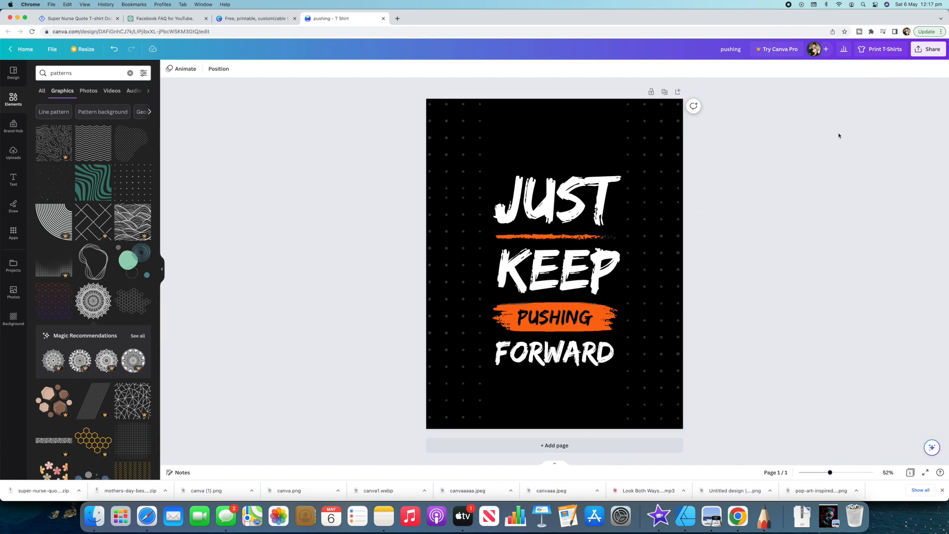
- Open the full list of sharing options for the design and search it for "smart"
{"action": "left_click", "coordinate": [922, 51]}
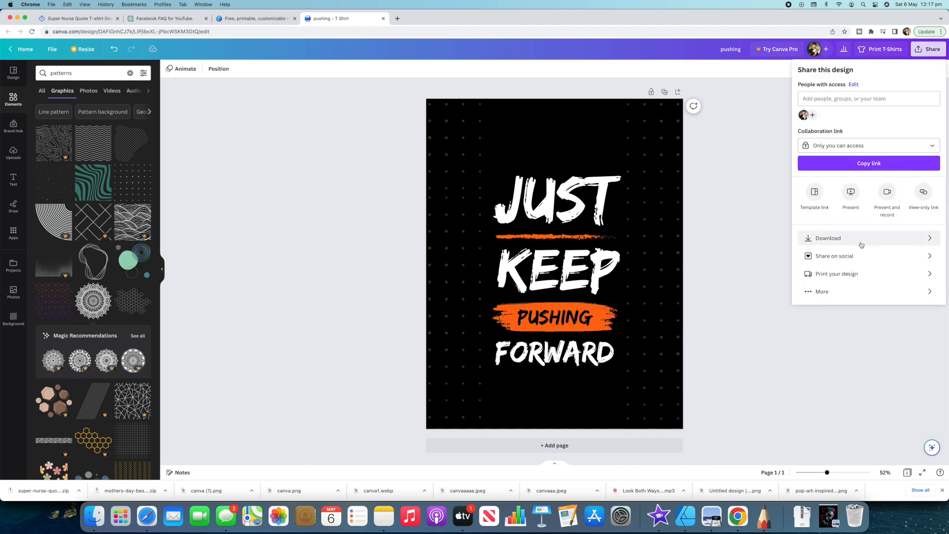
{"action": "left_click", "coordinate": [839, 295]}
{"action": "scroll", "coordinate": [882, 189], "scroll_direction": "down", "scroll_amount": 5}
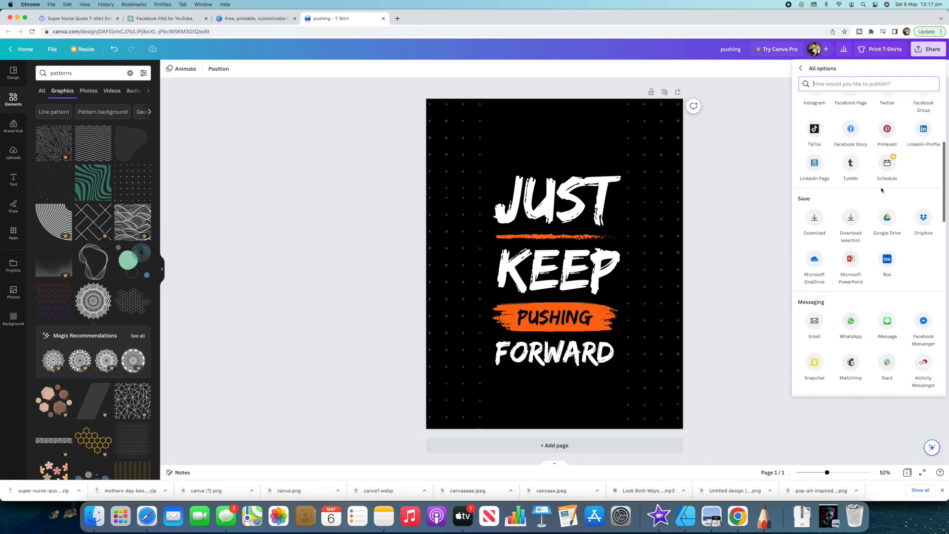
{"action": "scroll", "coordinate": [882, 189], "scroll_direction": "down", "scroll_amount": 3}
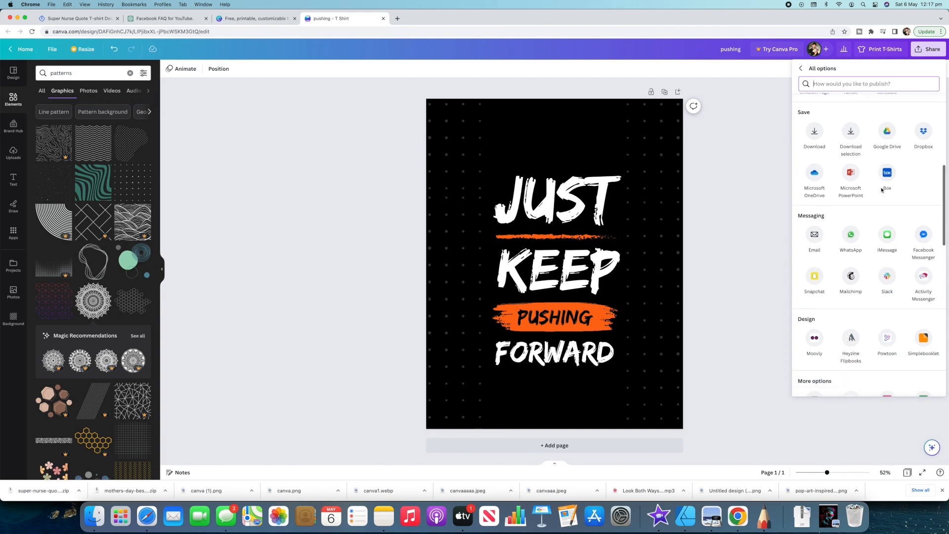
{"action": "scroll", "coordinate": [881, 190], "scroll_direction": "down", "scroll_amount": 8}
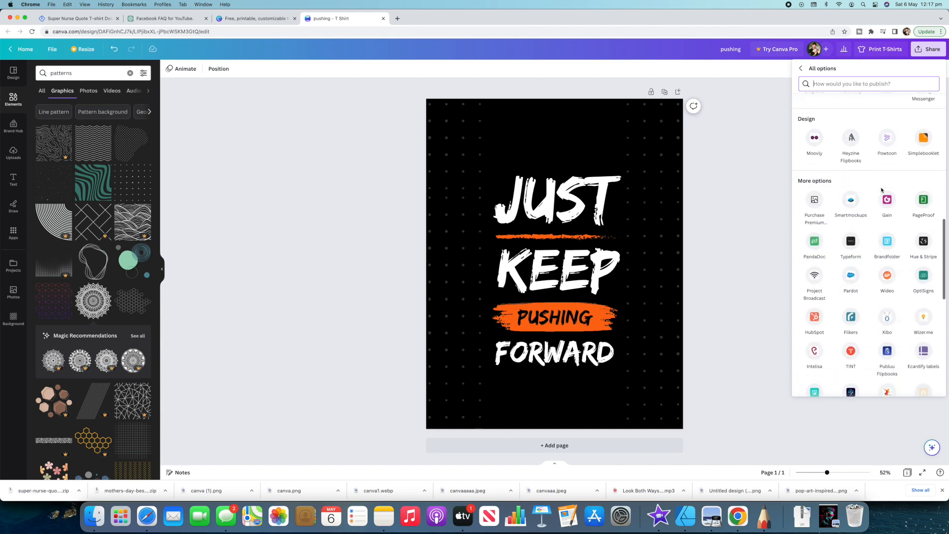
{"action": "scroll", "coordinate": [882, 190], "scroll_direction": "up", "scroll_amount": 15}
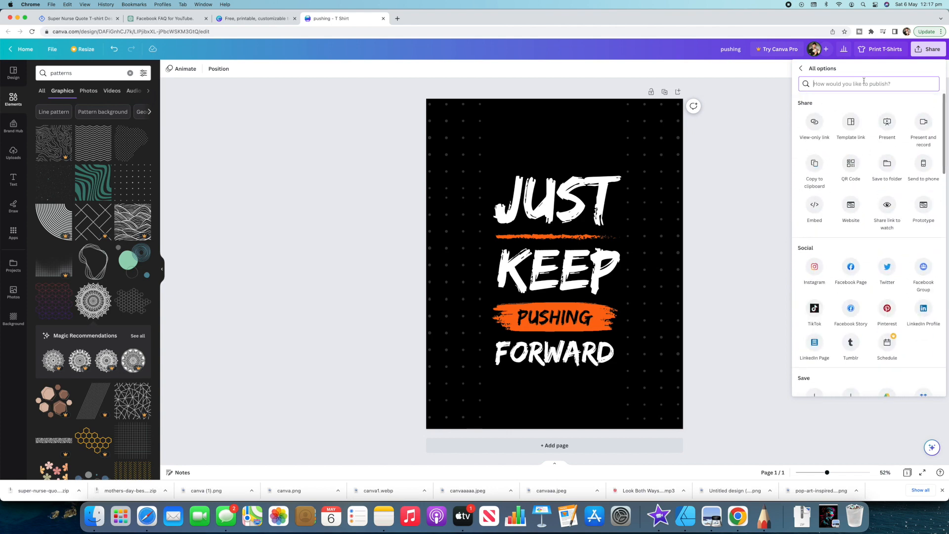
{"action": "type", "text": "smart"}
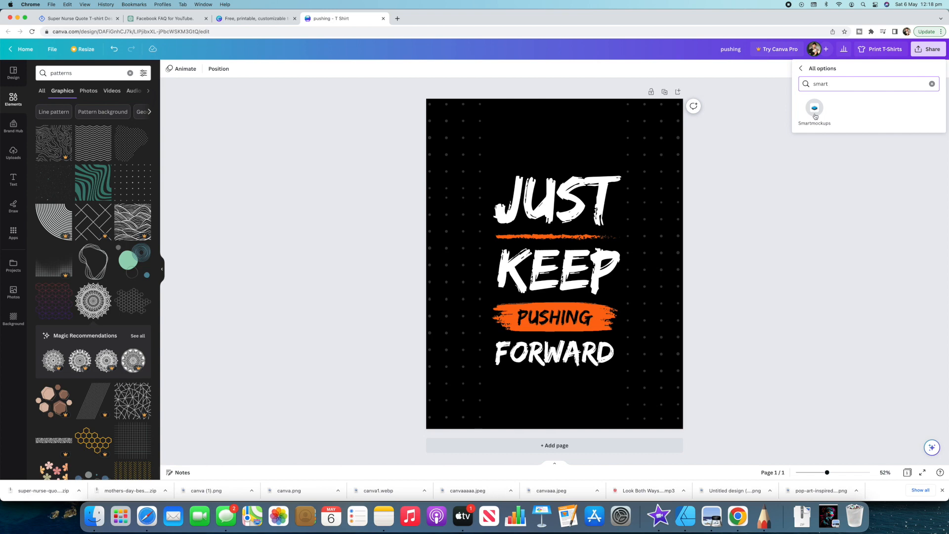
- Save the design to Smartmockups and open it there to view the product mockup previews
{"action": "left_click", "coordinate": [815, 116]}
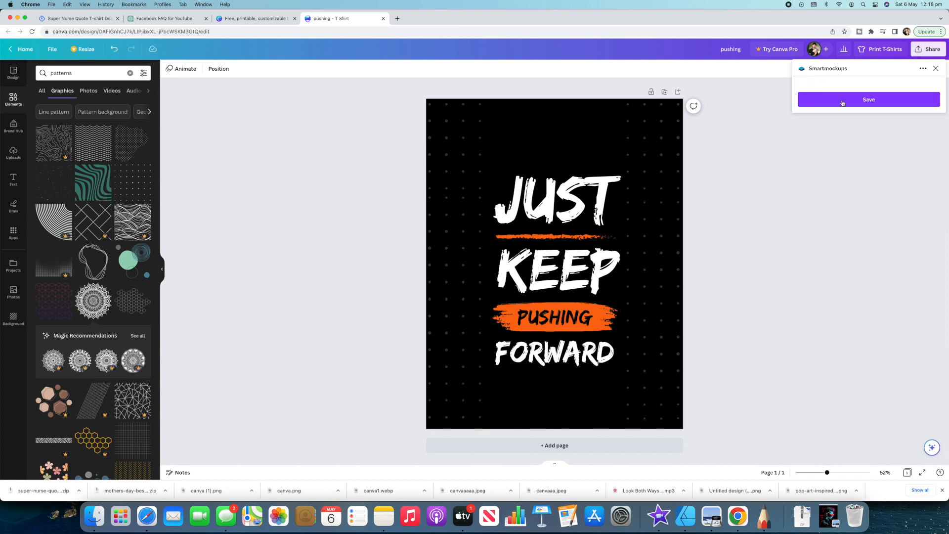
{"action": "left_click", "coordinate": [874, 101]}
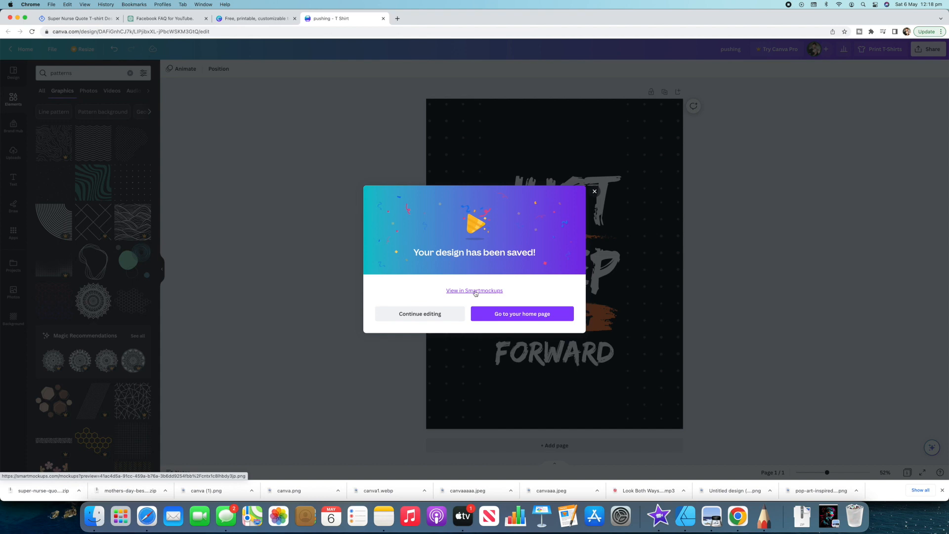
{"action": "left_click", "coordinate": [476, 291]}
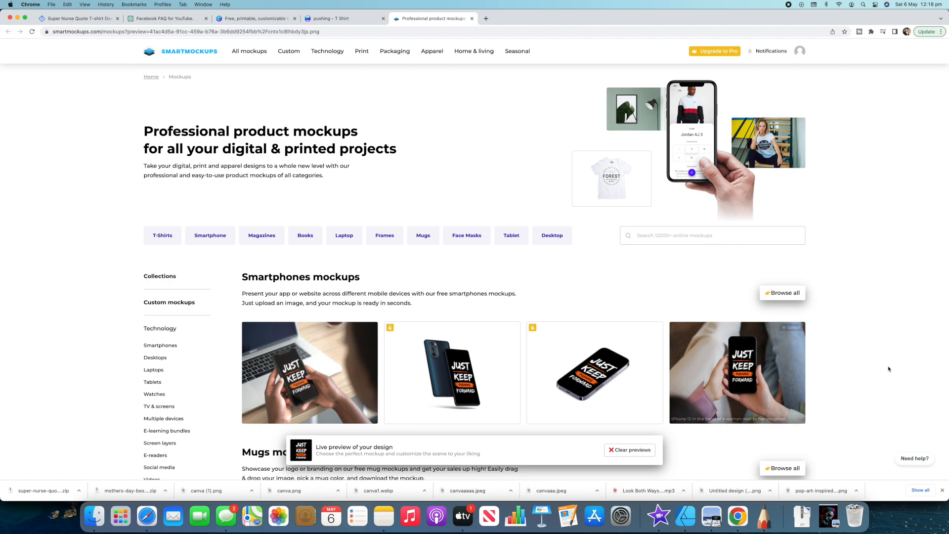
{"action": "scroll", "coordinate": [554, 303], "scroll_direction": "down", "scroll_amount": 6}
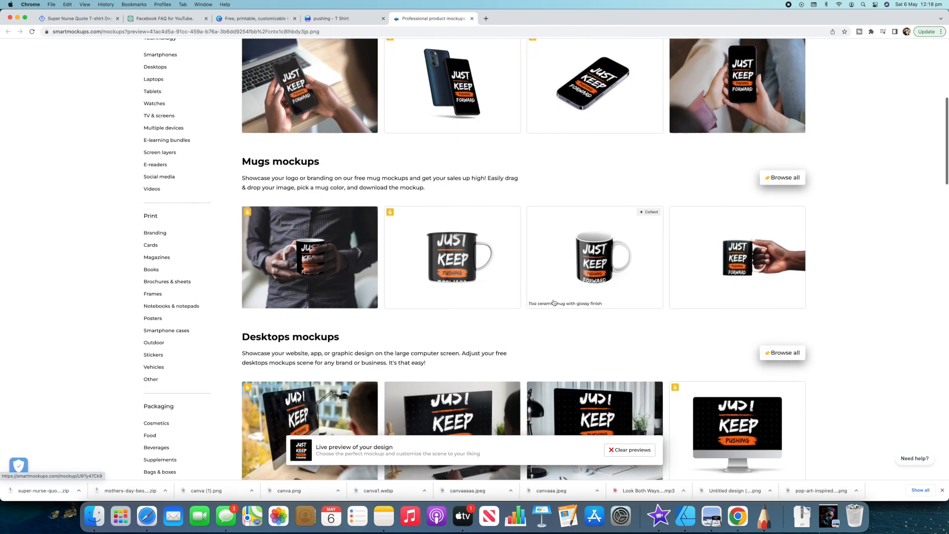
- Look through the mug, desktop, T-shirt, magazine and laptop mockup previews of the design
{"action": "scroll", "coordinate": [534, 250], "scroll_direction": "down", "scroll_amount": 2}
{"action": "scroll", "coordinate": [535, 250], "scroll_direction": "down", "scroll_amount": 3}
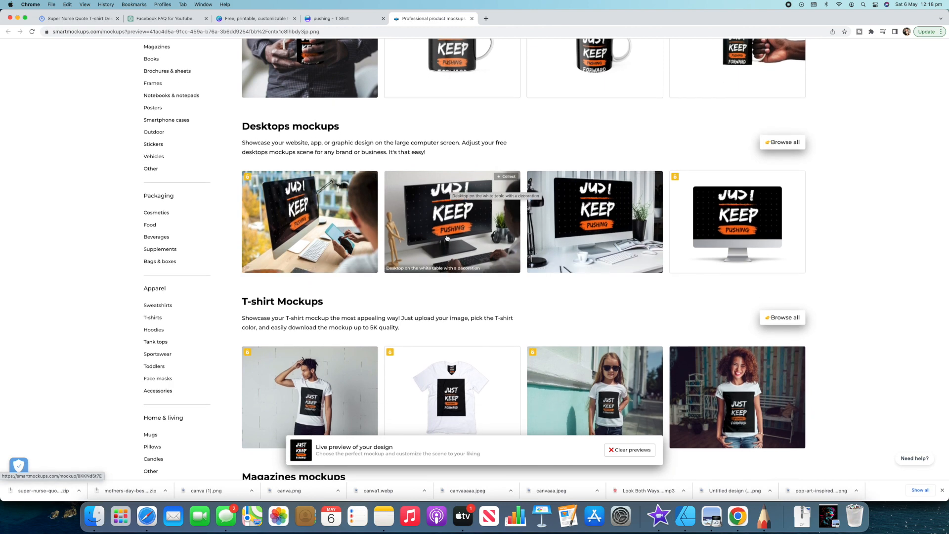
{"action": "scroll", "coordinate": [515, 213], "scroll_direction": "down", "scroll_amount": 3}
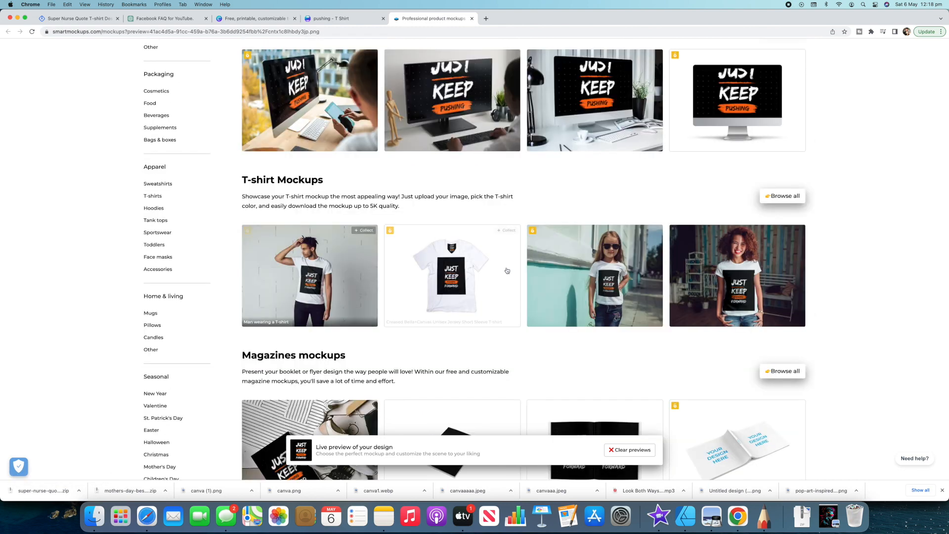
{"action": "scroll", "coordinate": [543, 258], "scroll_direction": "down", "scroll_amount": 2}
{"action": "scroll", "coordinate": [543, 258], "scroll_direction": "down", "scroll_amount": 3}
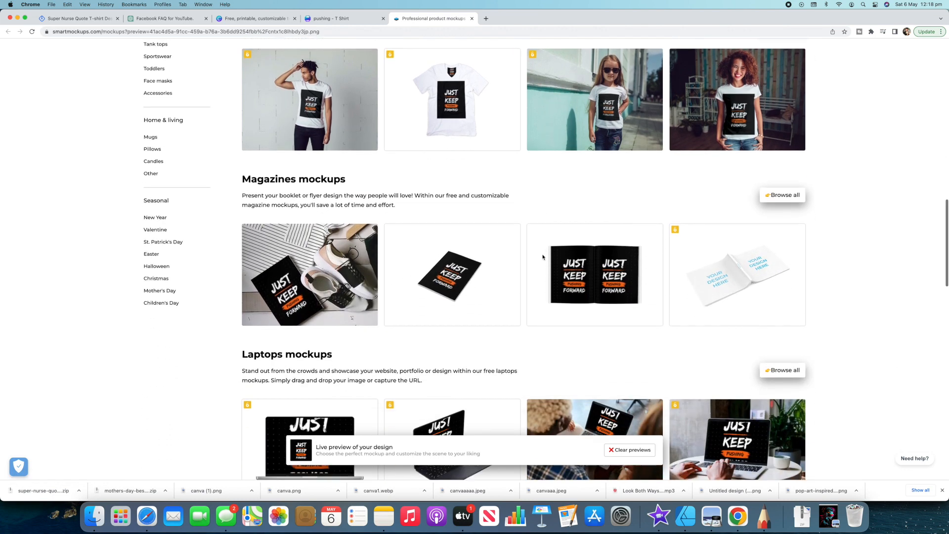
- Switch back to the T-shirt design in Canva and open its download settings
{"action": "key", "text": "ctrl+shift+Tab"}
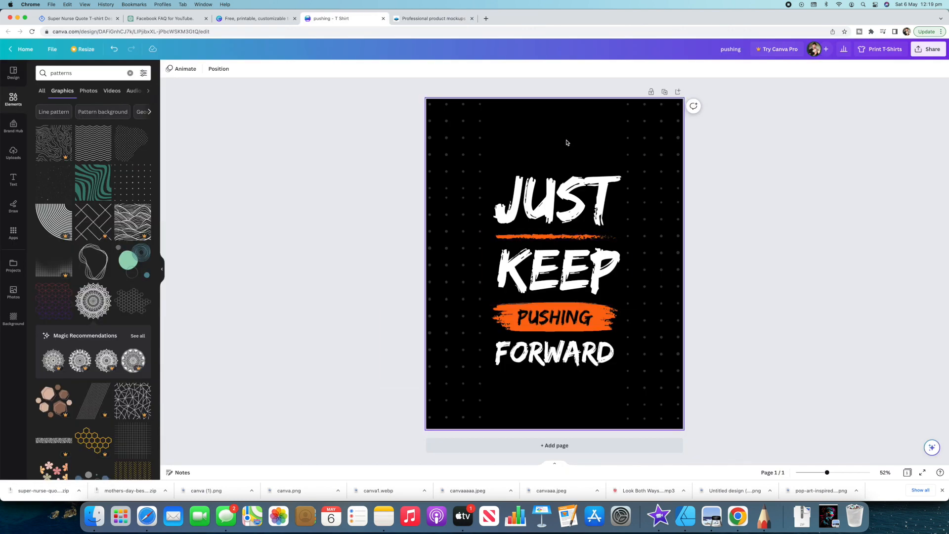
{"action": "left_click", "coordinate": [928, 50]}
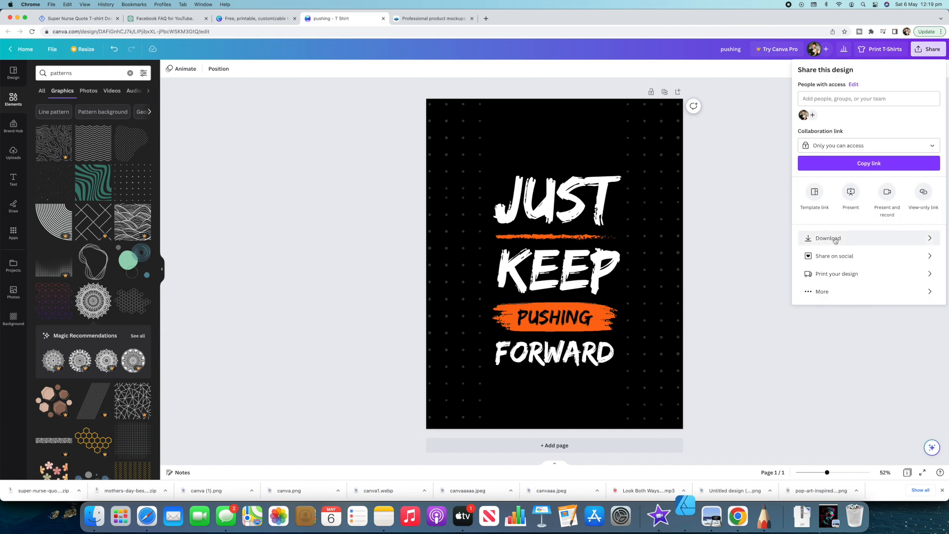
{"action": "left_click", "coordinate": [856, 238]}
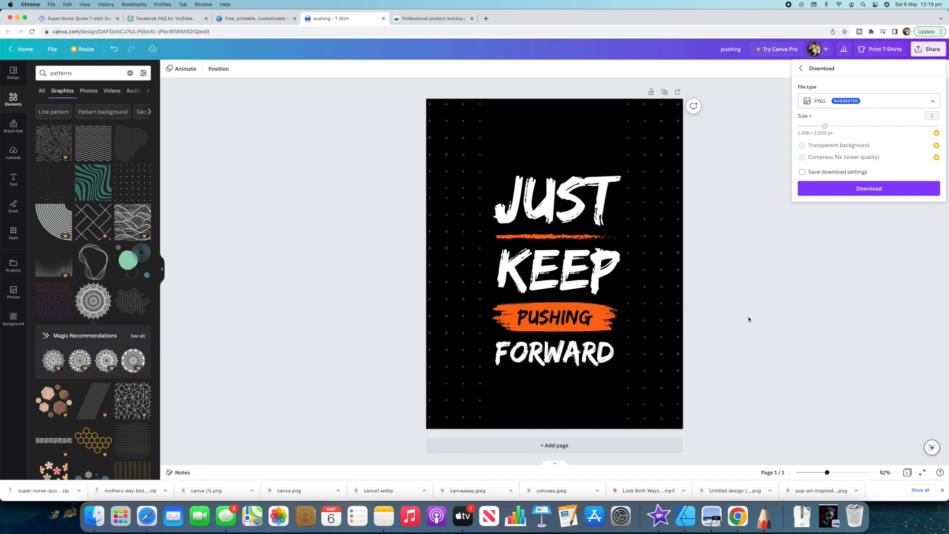
- Return to Smartmockups and show only the free T-shirt mockups with the design applied
{"action": "left_click", "coordinate": [428, 19]}
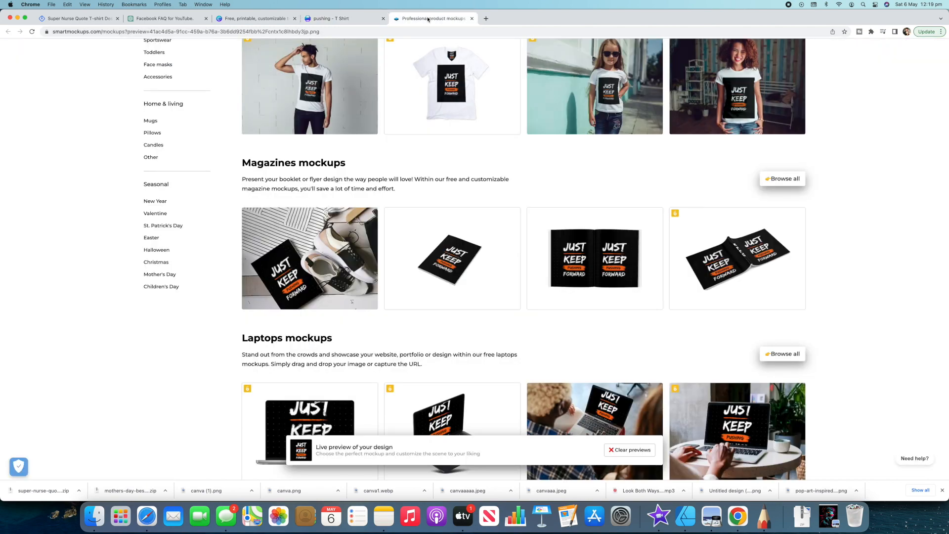
{"action": "scroll", "coordinate": [529, 209], "scroll_direction": "up", "scroll_amount": 20}
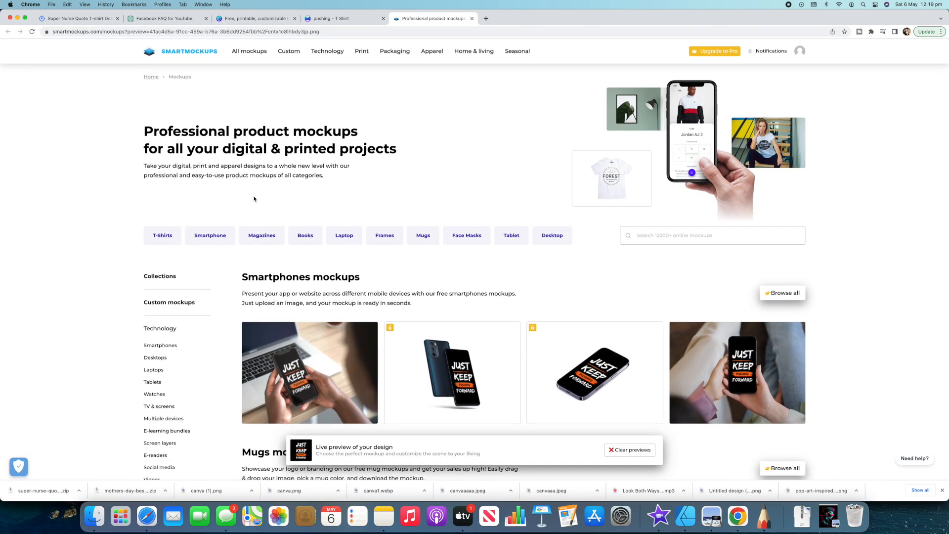
{"action": "left_click", "coordinate": [166, 237]}
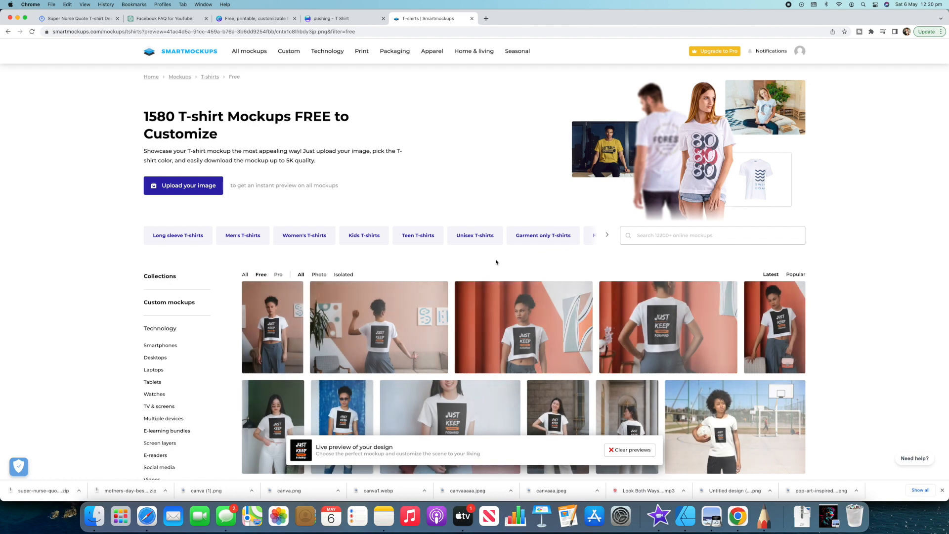
{"action": "scroll", "coordinate": [487, 325], "scroll_direction": "down", "scroll_amount": 4}
{"action": "scroll", "coordinate": [346, 247], "scroll_direction": "up", "scroll_amount": 3}
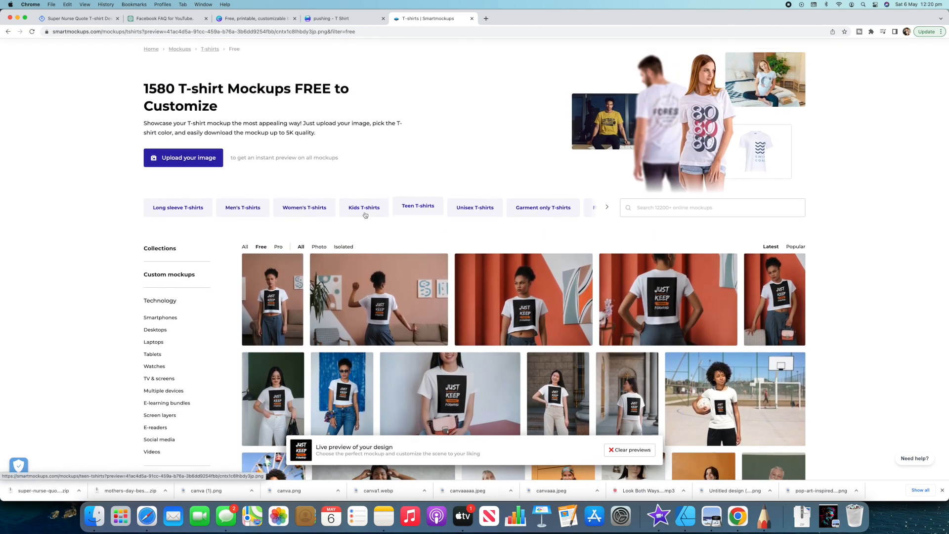
- Examine the free T-shirt mockup previews through to the end of the first results page
{"action": "scroll", "coordinate": [501, 247], "scroll_direction": "down", "scroll_amount": 8}
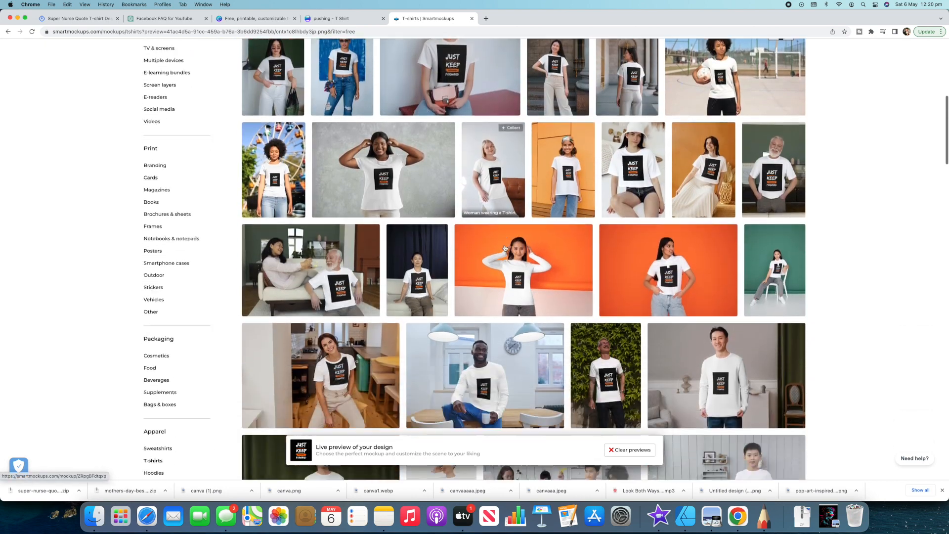
{"action": "scroll", "coordinate": [505, 248], "scroll_direction": "down", "scroll_amount": 1}
{"action": "scroll", "coordinate": [504, 247], "scroll_direction": "down", "scroll_amount": 6}
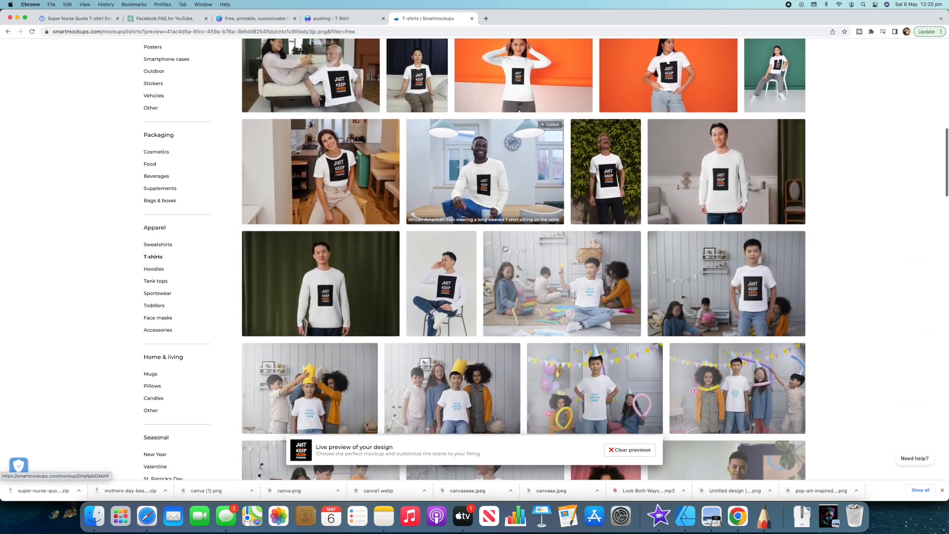
{"action": "scroll", "coordinate": [504, 248], "scroll_direction": "down", "scroll_amount": 8}
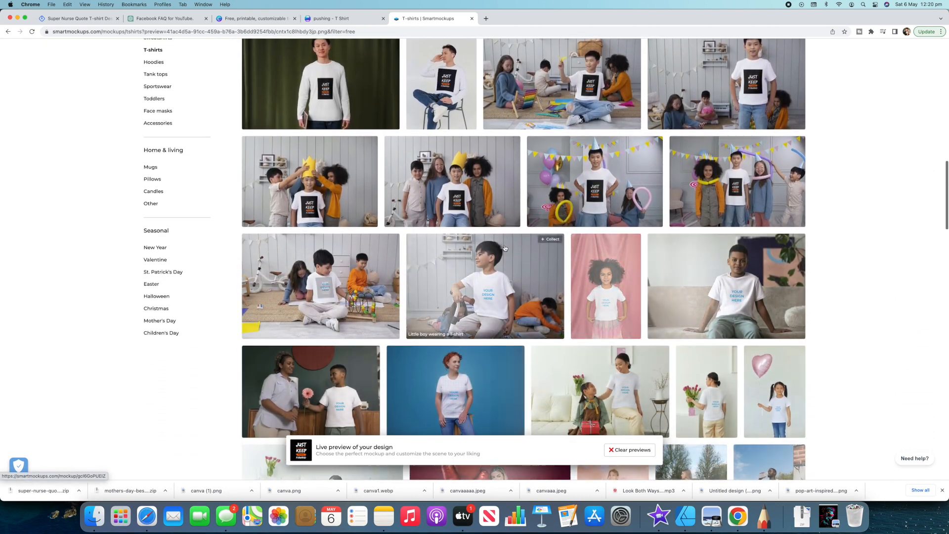
{"action": "scroll", "coordinate": [505, 249], "scroll_direction": "down", "scroll_amount": 6}
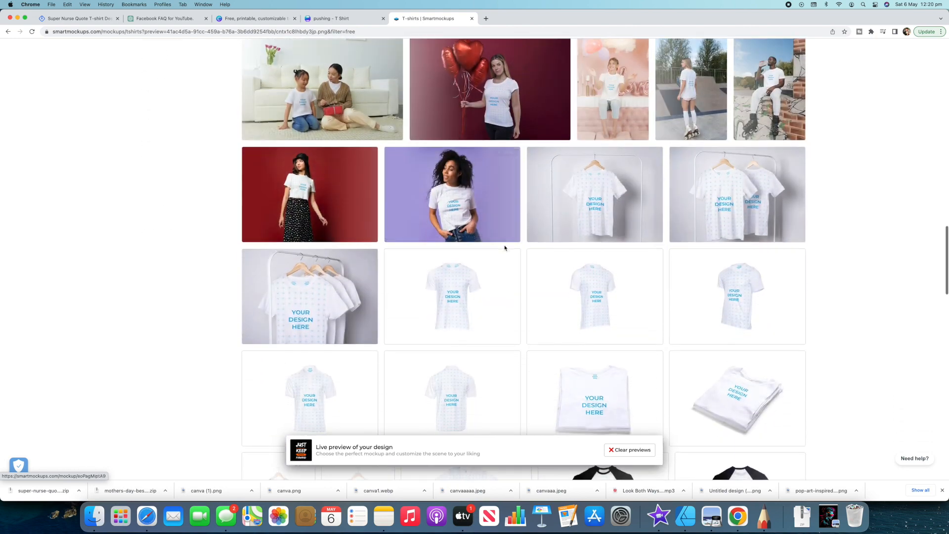
{"action": "scroll", "coordinate": [505, 249], "scroll_direction": "down", "scroll_amount": 8}
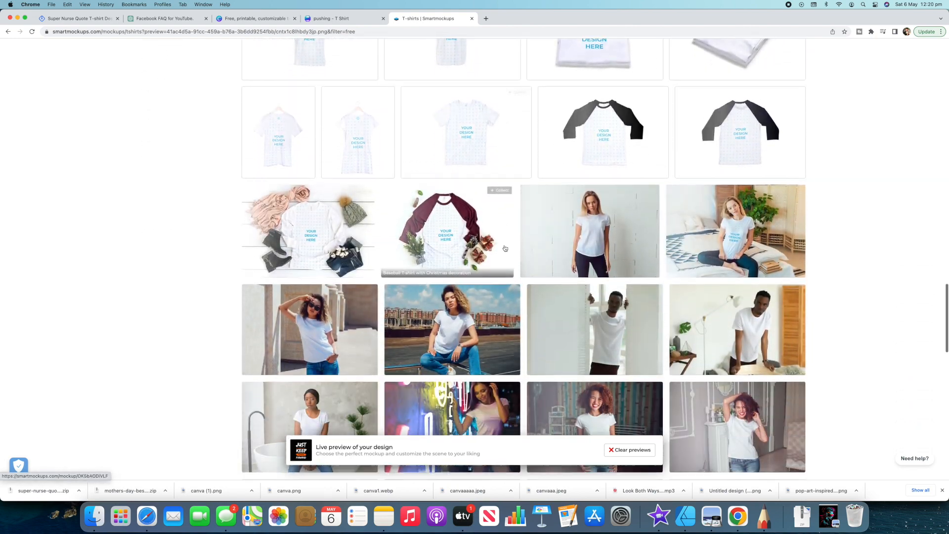
{"action": "scroll", "coordinate": [505, 248], "scroll_direction": "down", "scroll_amount": 5}
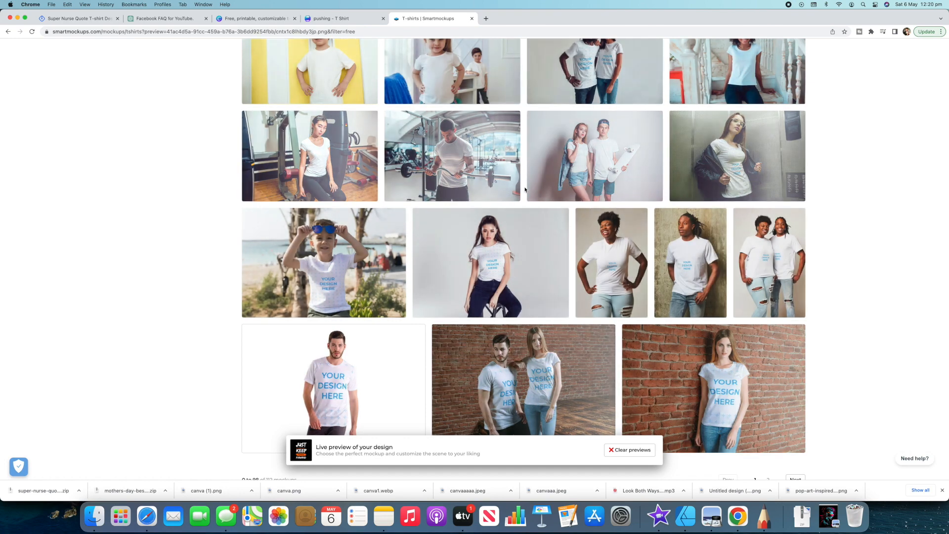
{"action": "left_click", "coordinate": [324, 18]}
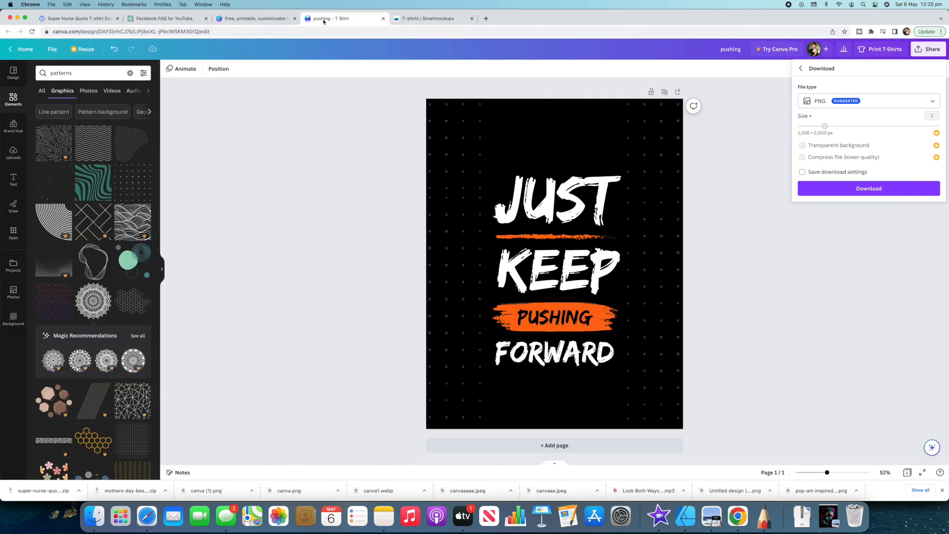
{"action": "left_click", "coordinate": [428, 19]}
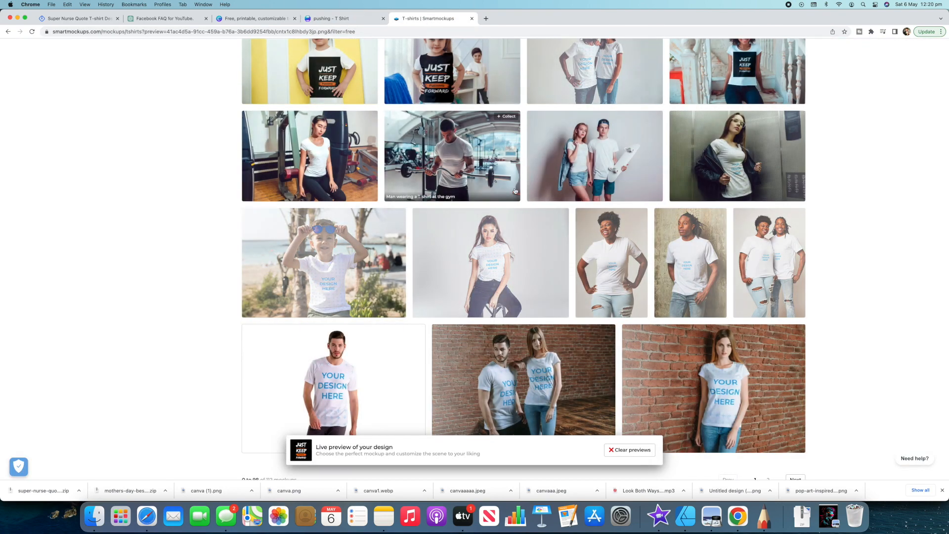
{"action": "scroll", "coordinate": [500, 188], "scroll_direction": "down", "scroll_amount": 5}
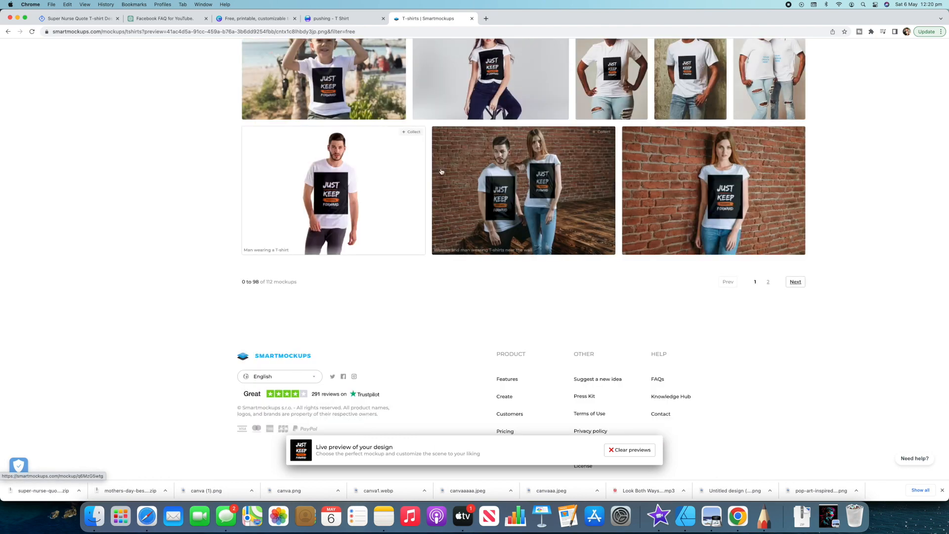
{"action": "scroll", "coordinate": [442, 172], "scroll_direction": "up", "scroll_amount": 7}
{"action": "scroll", "coordinate": [112, 244], "scroll_direction": "up", "scroll_amount": 15}
{"action": "scroll", "coordinate": [112, 244], "scroll_direction": "down", "scroll_amount": 2}
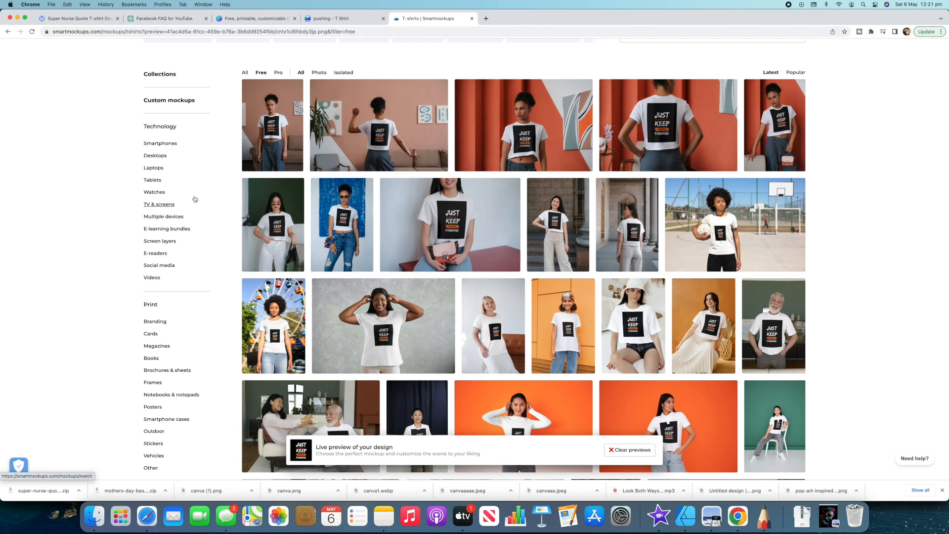
- Open the smartphone mockups category and examine how the design looks on the phone screens
{"action": "left_click", "coordinate": [170, 144]}
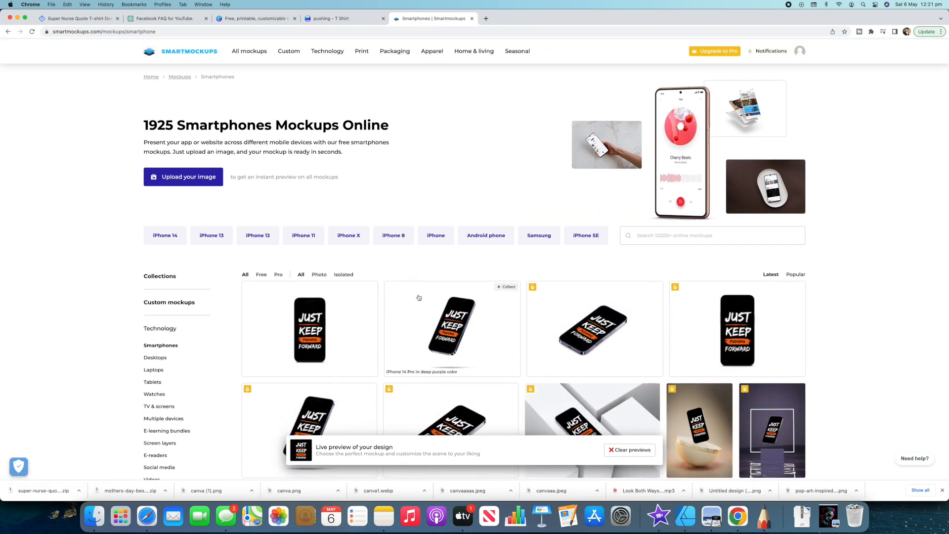
{"action": "scroll", "coordinate": [419, 297], "scroll_direction": "down", "scroll_amount": 10}
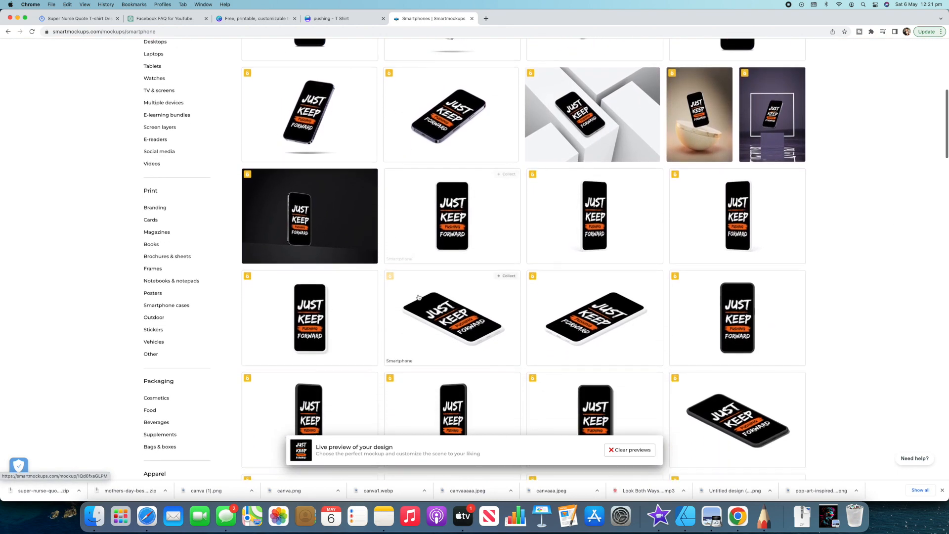
{"action": "scroll", "coordinate": [419, 297], "scroll_direction": "down", "scroll_amount": 10}
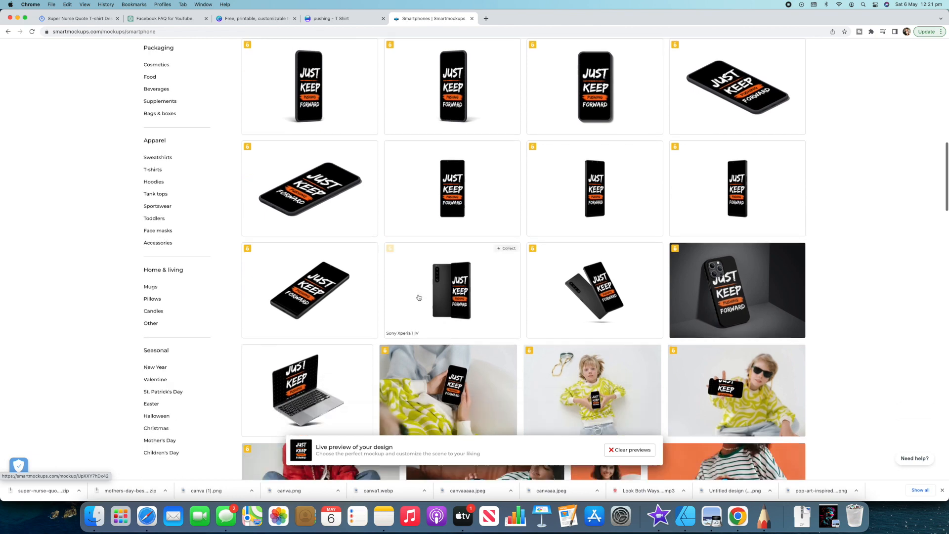
{"action": "scroll", "coordinate": [419, 297], "scroll_direction": "down", "scroll_amount": 7}
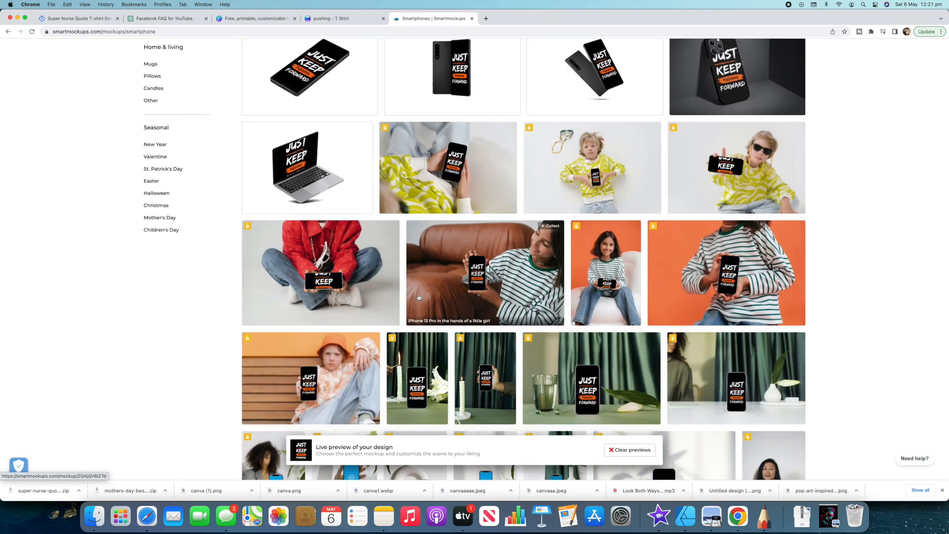
{"action": "scroll", "coordinate": [418, 297], "scroll_direction": "down", "scroll_amount": 8}
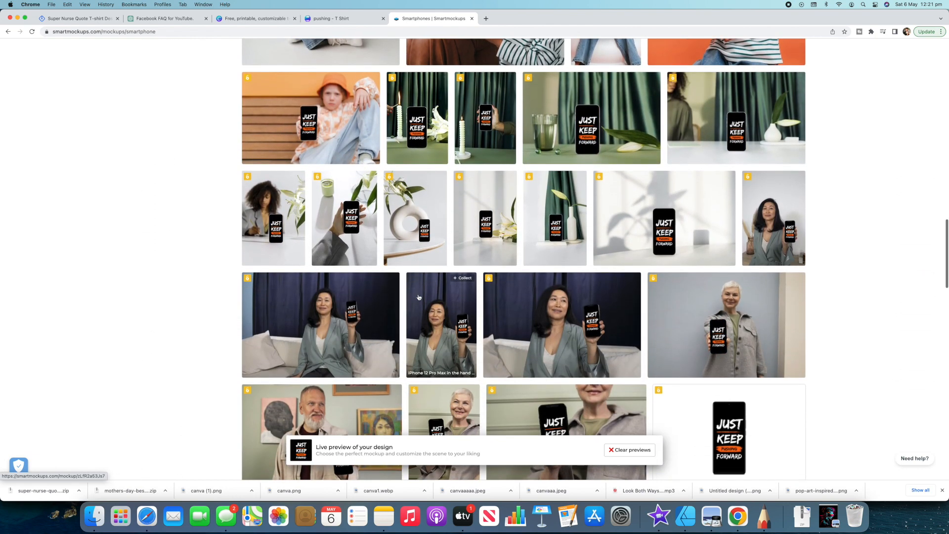
{"action": "scroll", "coordinate": [419, 297], "scroll_direction": "down", "scroll_amount": 6}
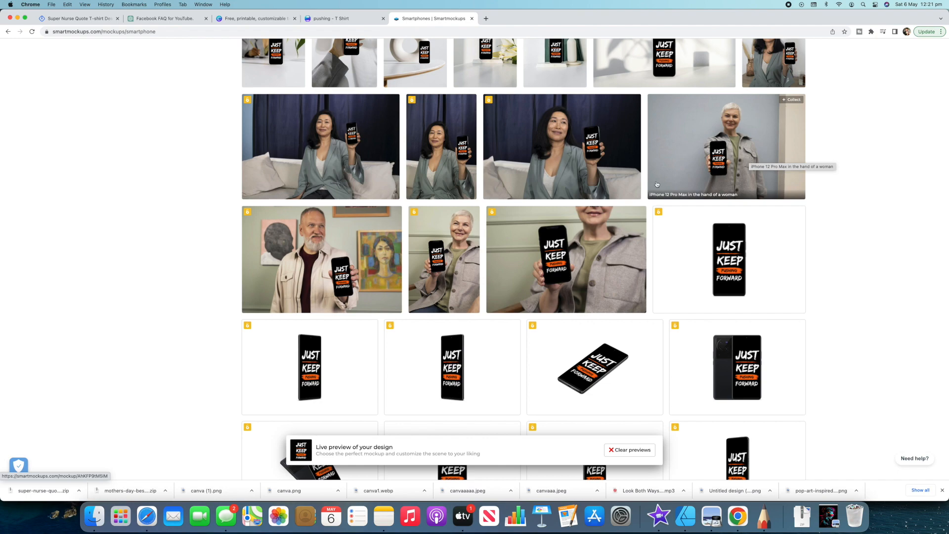
{"action": "scroll", "coordinate": [648, 184], "scroll_direction": "down", "scroll_amount": 7}
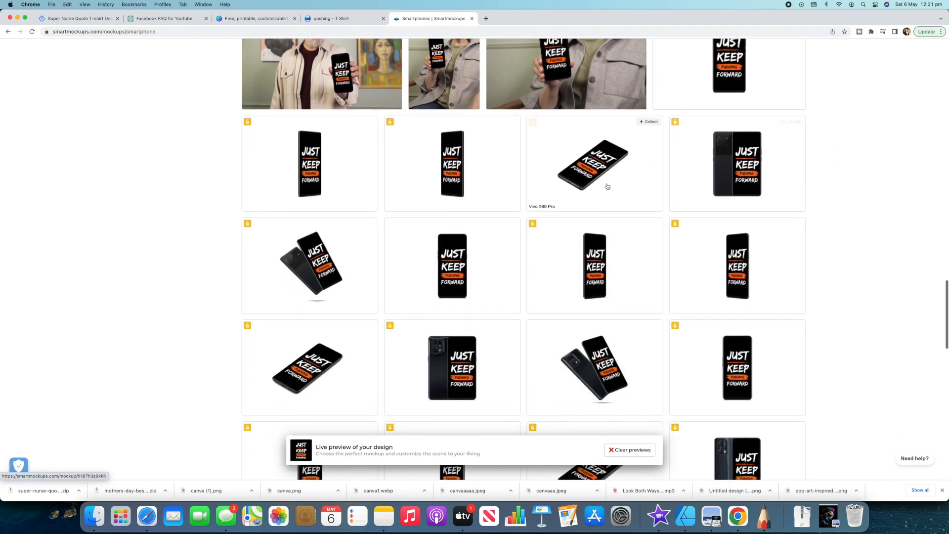
{"action": "scroll", "coordinate": [575, 199], "scroll_direction": "down", "scroll_amount": 3}
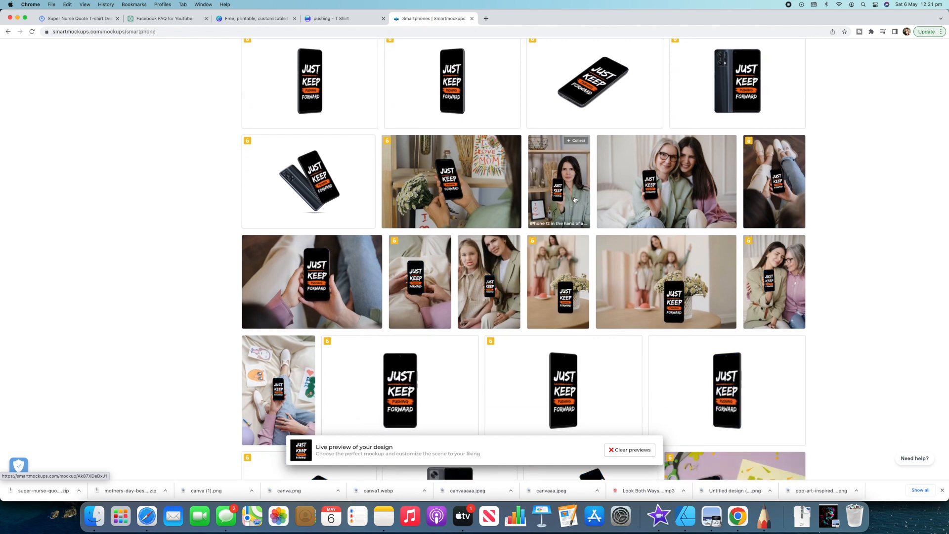
{"action": "scroll", "coordinate": [159, 214], "scroll_direction": "up", "scroll_amount": 10}
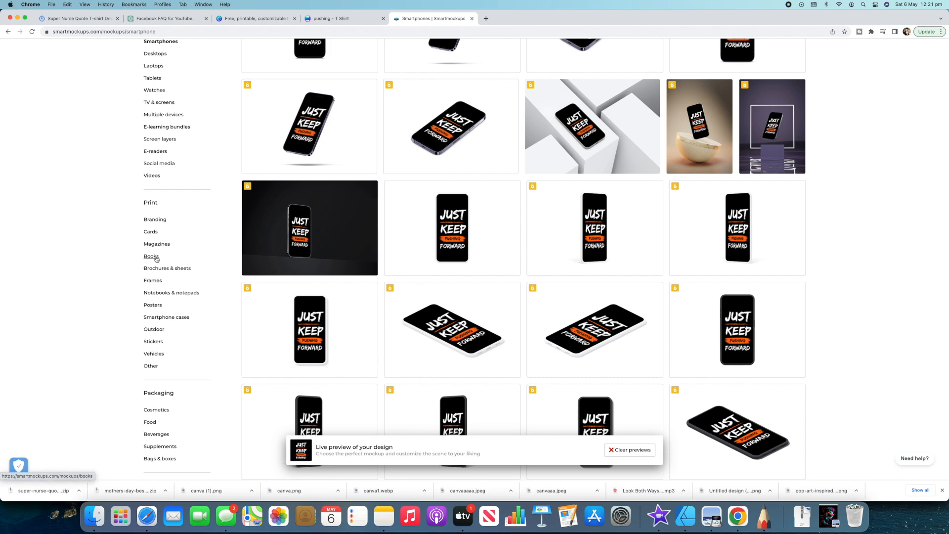
- View the design on the sticker mockups and on the mug mockups
{"action": "left_click", "coordinate": [159, 346]}
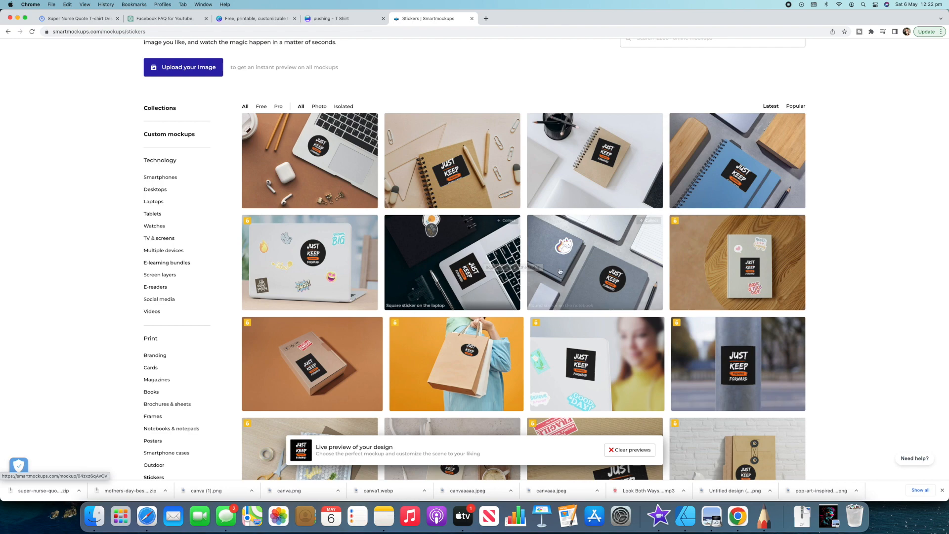
{"action": "scroll", "coordinate": [559, 280], "scroll_direction": "down", "scroll_amount": 5}
{"action": "scroll", "coordinate": [559, 280], "scroll_direction": "down", "scroll_amount": 5}
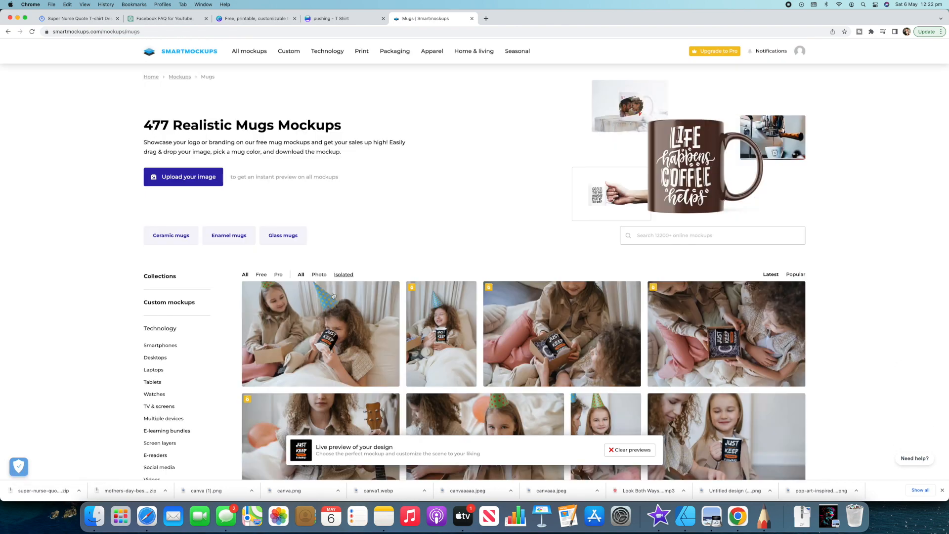
{"action": "scroll", "coordinate": [233, 337], "scroll_direction": "down", "scroll_amount": 1}
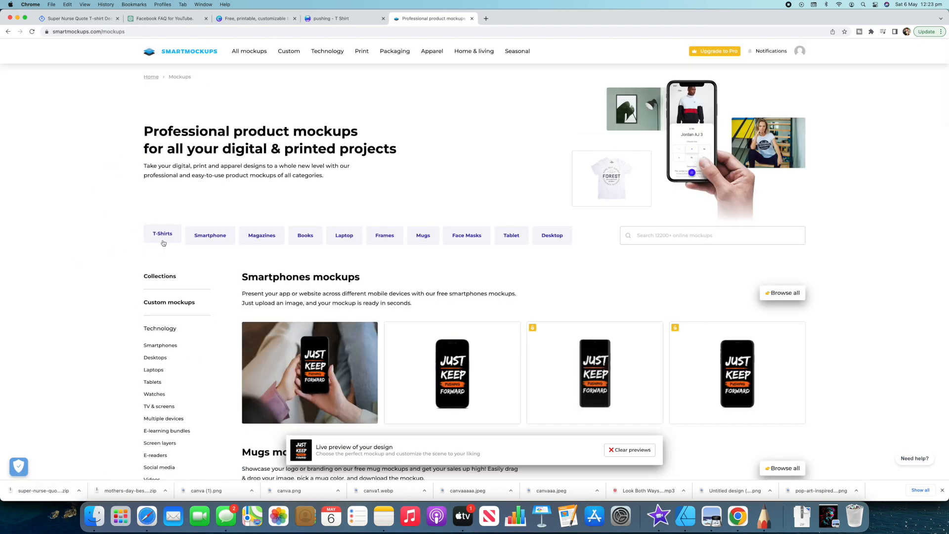
- View the design on the men's T-shirt mockups and on the women's T-shirt mockups
{"action": "left_click", "coordinate": [163, 234]}
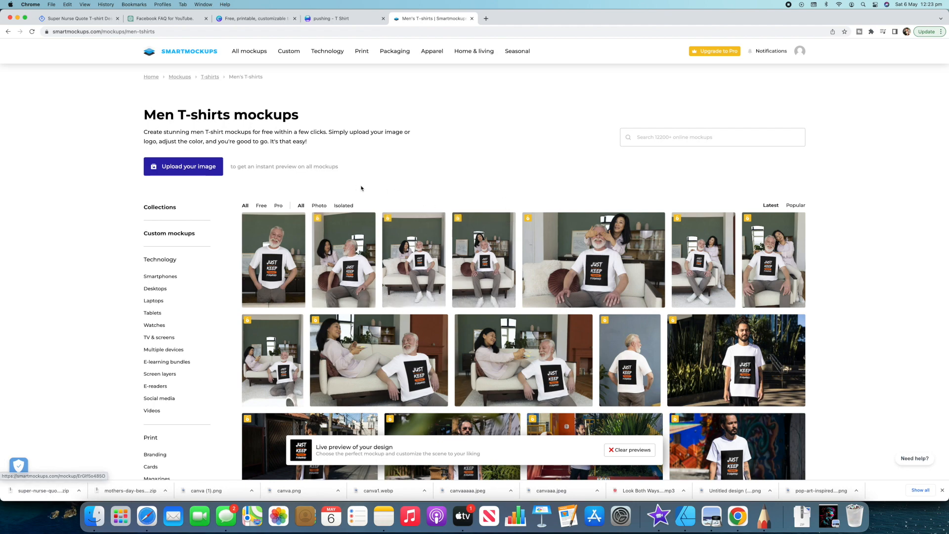
{"action": "left_click", "coordinate": [210, 76]}
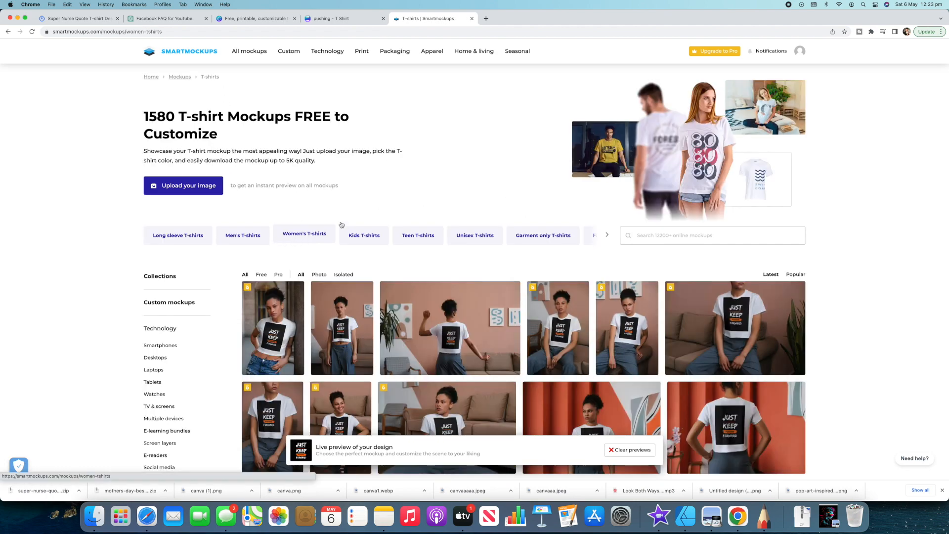
{"action": "left_click", "coordinate": [311, 234]}
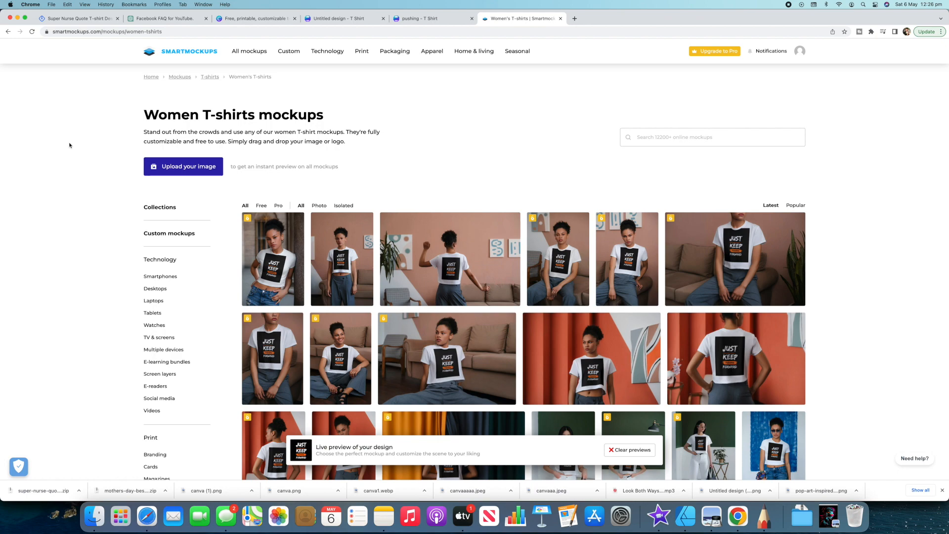
- Upload the "Best Mom Ever" design to preview it on the women's T-shirt mockups, and check the "pushing" design in Canva
{"action": "left_click", "coordinate": [183, 168]}
{"action": "double_click", "coordinate": [129, 112]}
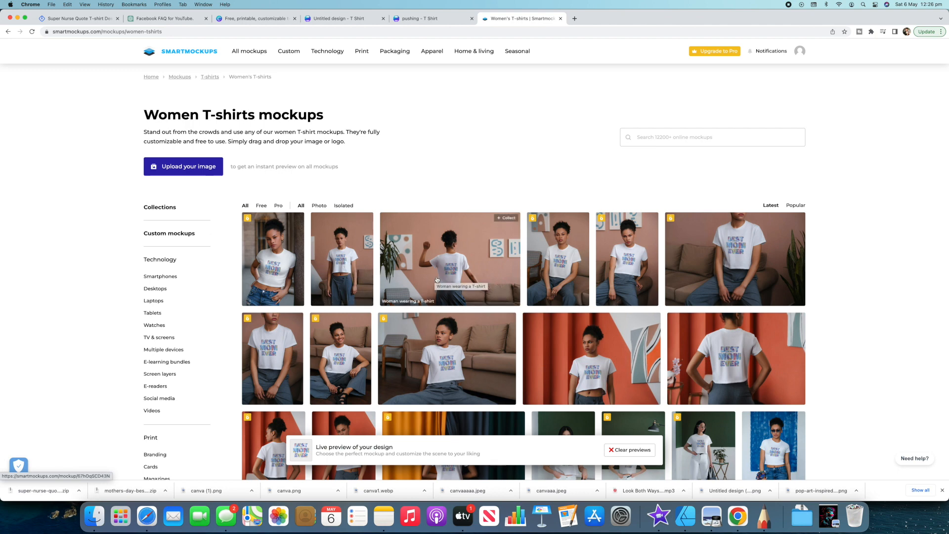
{"action": "left_click", "coordinate": [430, 19]}
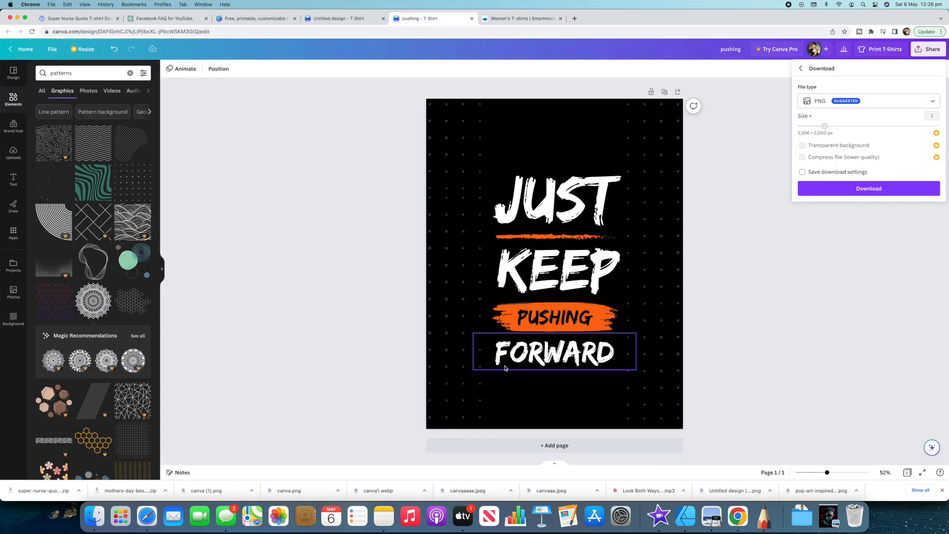
{"action": "left_click", "coordinate": [511, 21]}
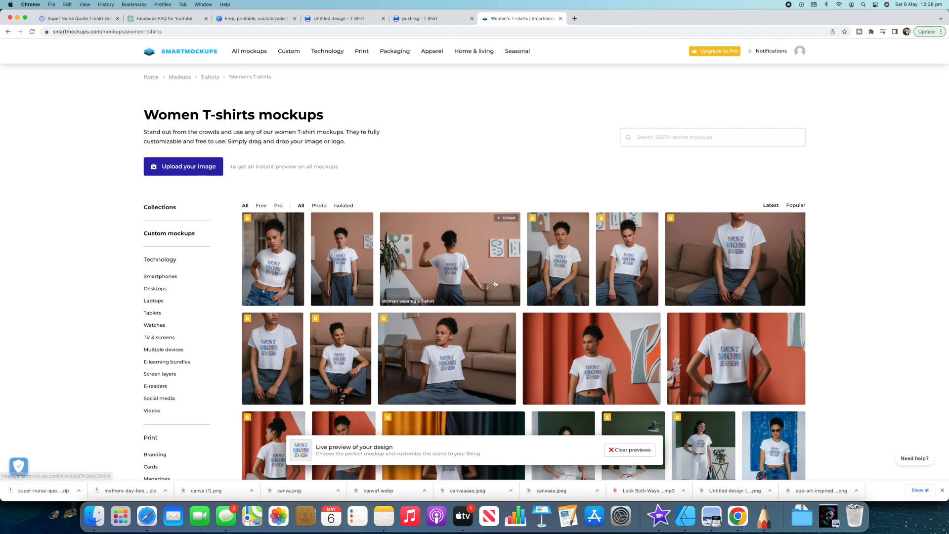
- View the "Best Mom Ever" design on the women's T-shirt mockups
{"action": "scroll", "coordinate": [495, 303], "scroll_direction": "down", "scroll_amount": 2}
{"action": "scroll", "coordinate": [495, 303], "scroll_direction": "down", "scroll_amount": 8}
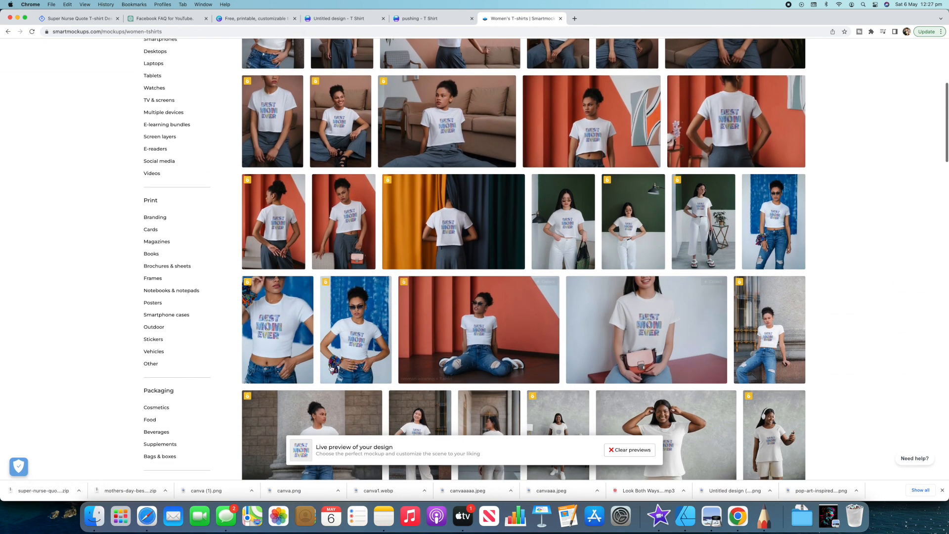
{"action": "scroll", "coordinate": [564, 300], "scroll_direction": "down", "scroll_amount": 5}
{"action": "scroll", "coordinate": [567, 296], "scroll_direction": "down", "scroll_amount": 5}
{"action": "scroll", "coordinate": [567, 295], "scroll_direction": "down", "scroll_amount": 5}
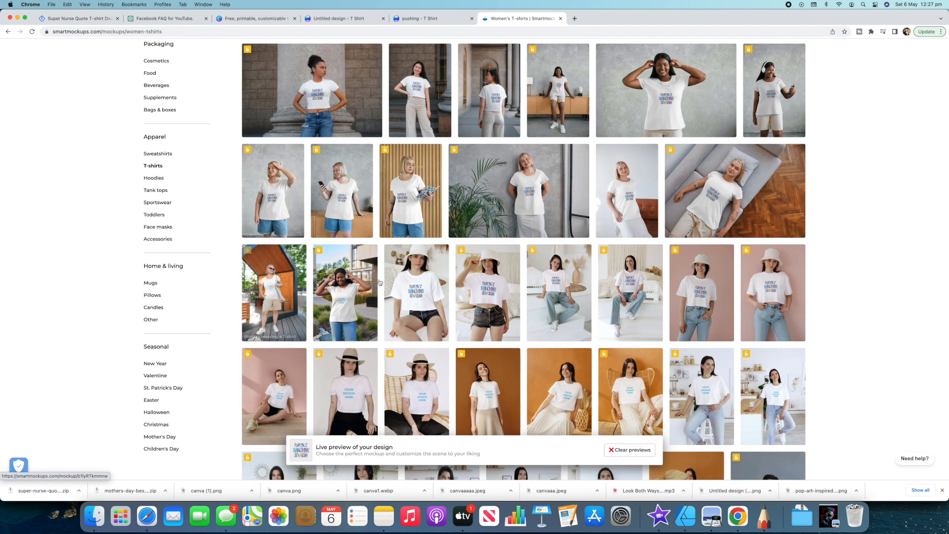
{"action": "scroll", "coordinate": [545, 216], "scroll_direction": "up", "scroll_amount": 18}
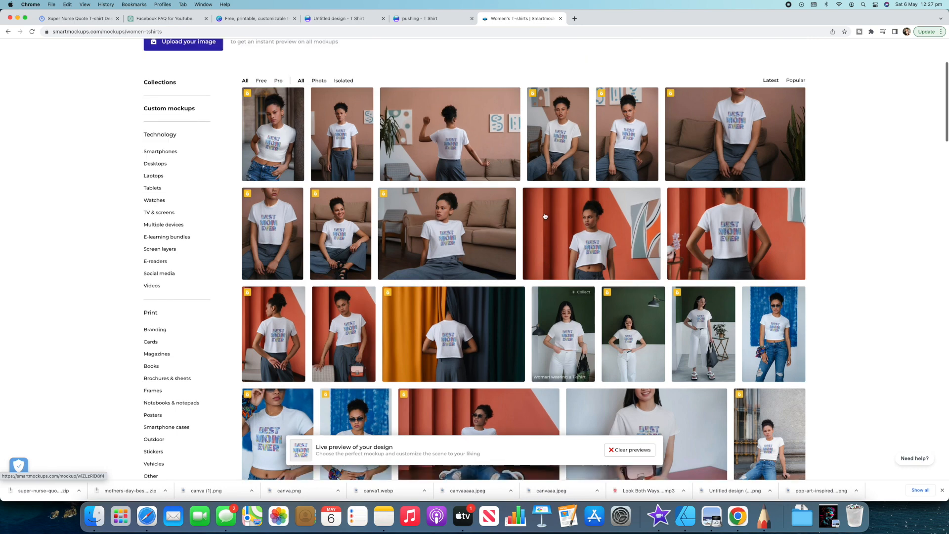
- Upload the "Super Mom Super Wife Super Nurse" T-shirt PNG from the super-nurse-quote folder as the mockup preview image
{"action": "scroll", "coordinate": [545, 216], "scroll_direction": "up", "scroll_amount": 4}
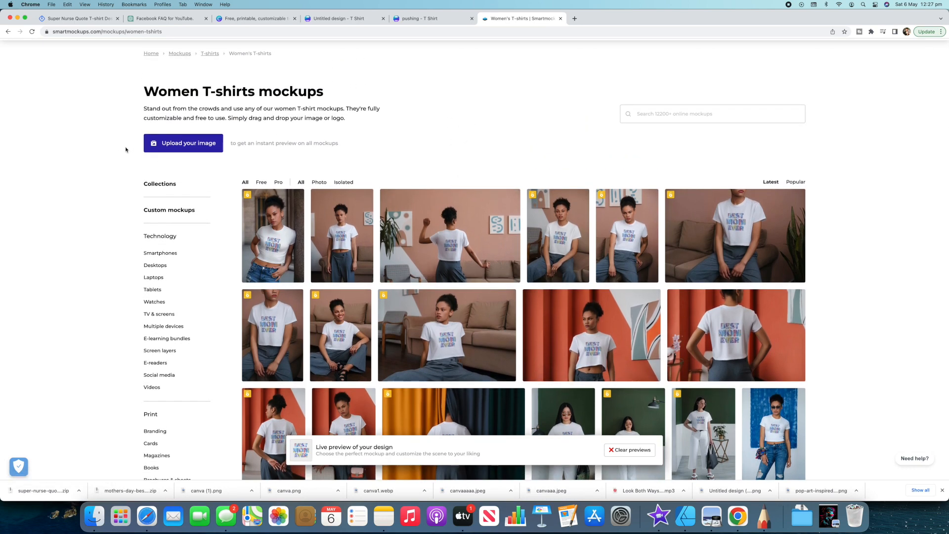
{"action": "left_click", "coordinate": [186, 144]}
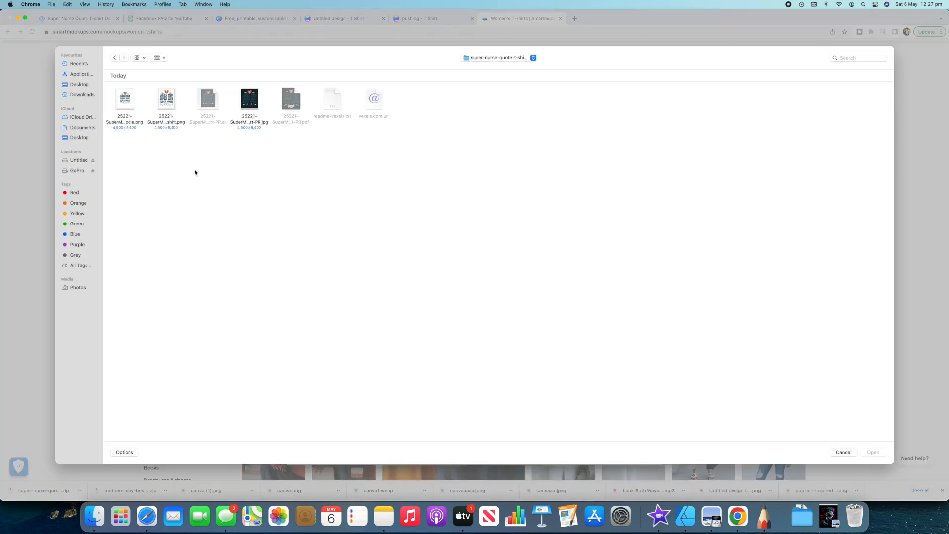
{"action": "left_click", "coordinate": [169, 102]}
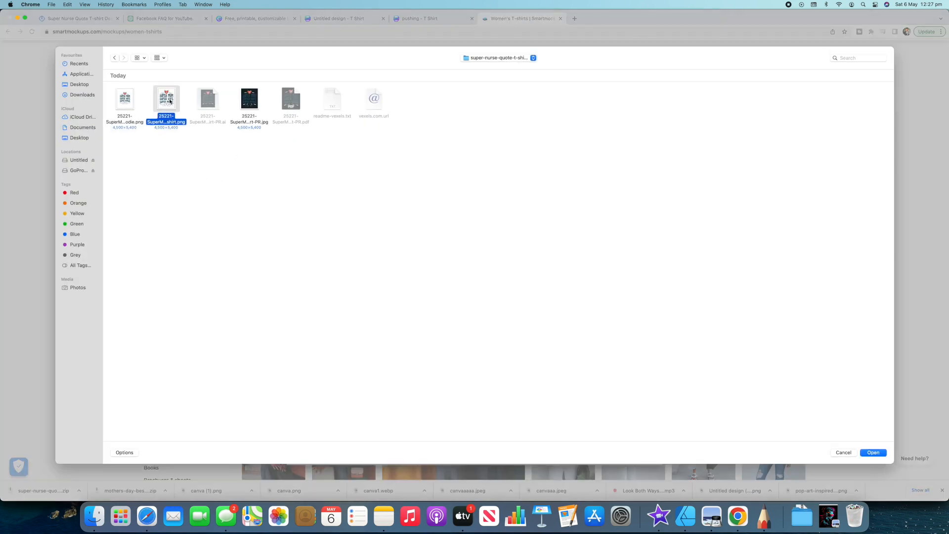
{"action": "left_click", "coordinate": [874, 453]}
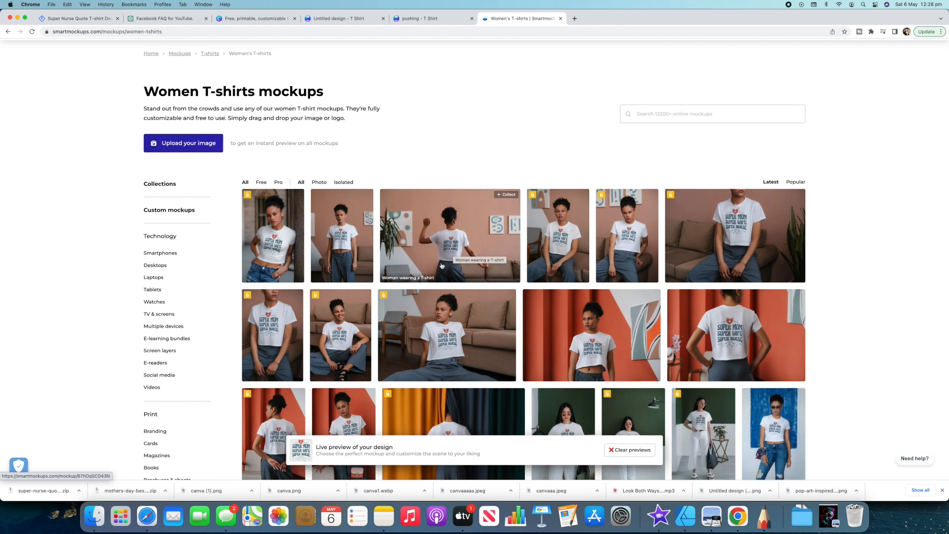
- Examine how the "Super Mom Super Wife Super Nurse" design looks across the first page of women's T-shirt mockups
{"action": "scroll", "coordinate": [515, 258], "scroll_direction": "down", "scroll_amount": 8}
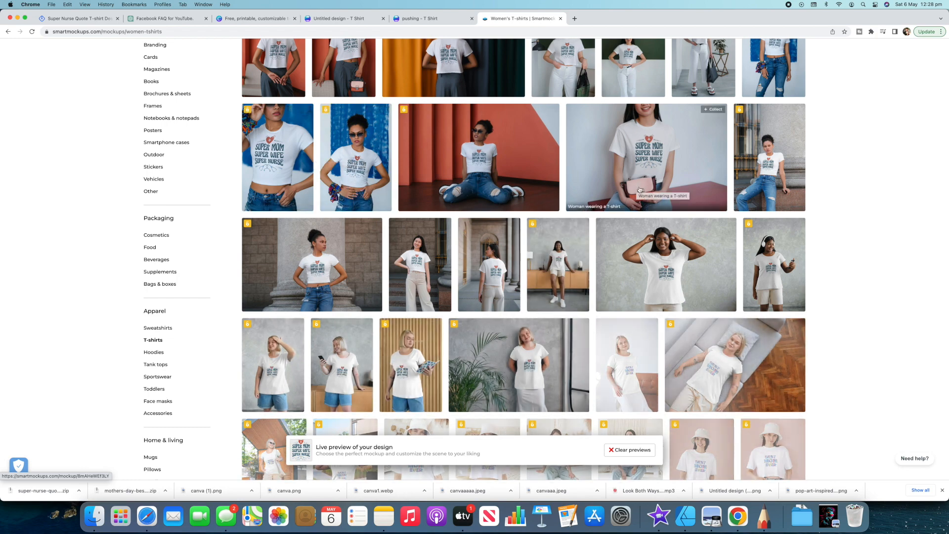
{"action": "scroll", "coordinate": [639, 189], "scroll_direction": "down", "scroll_amount": 1}
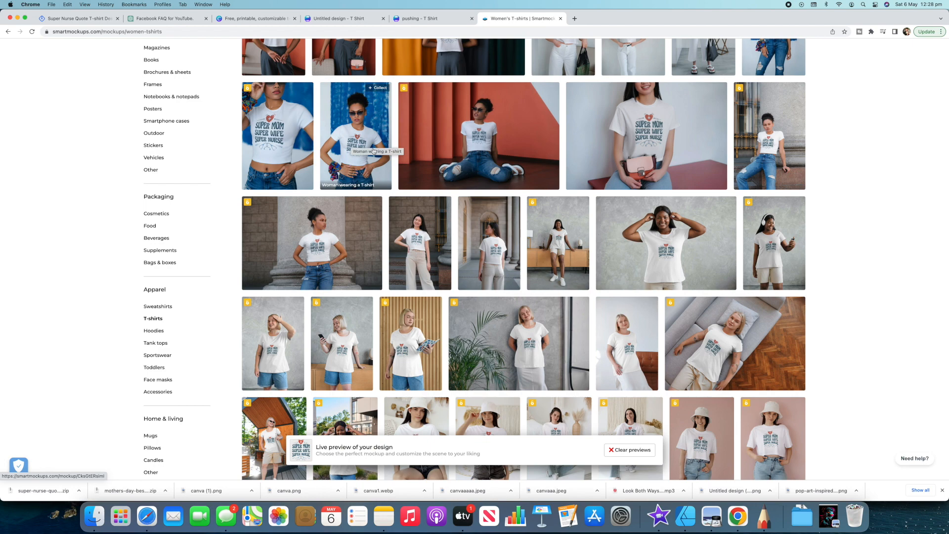
{"action": "scroll", "coordinate": [471, 177], "scroll_direction": "down", "scroll_amount": 10}
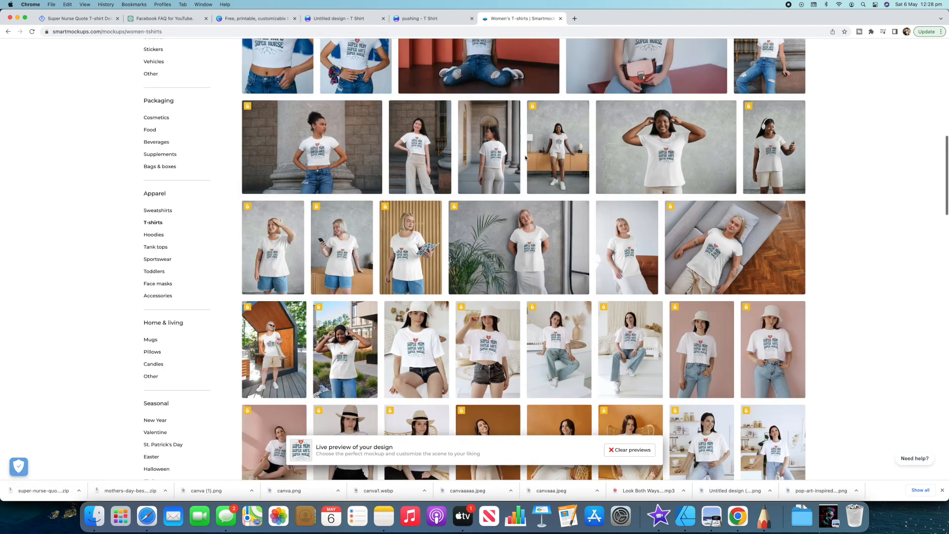
{"action": "scroll", "coordinate": [525, 158], "scroll_direction": "down", "scroll_amount": 6}
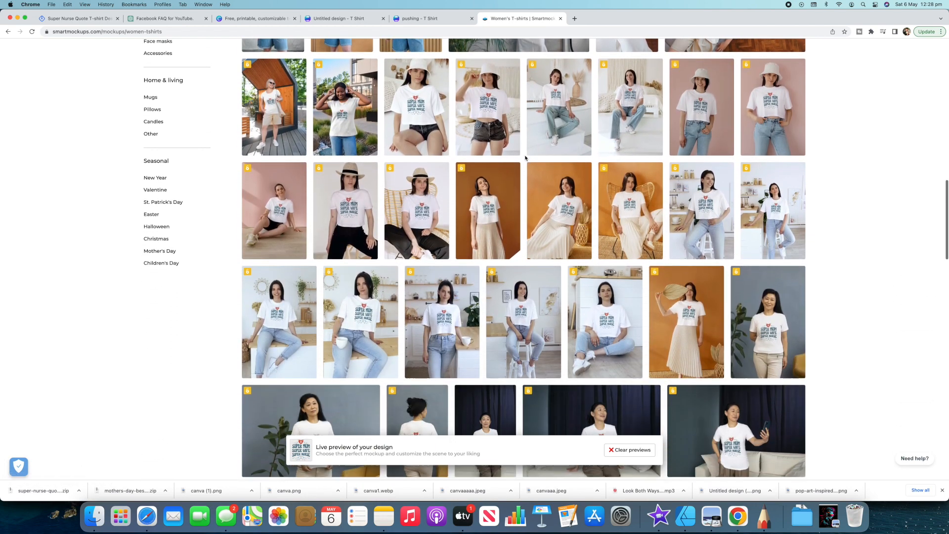
{"action": "scroll", "coordinate": [525, 158], "scroll_direction": "down", "scroll_amount": 3}
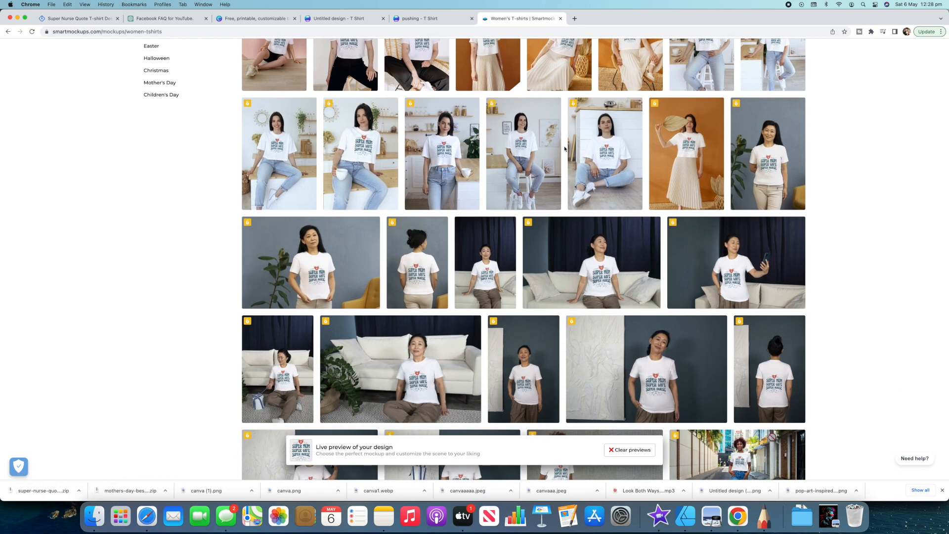
{"action": "scroll", "coordinate": [564, 149], "scroll_direction": "down", "scroll_amount": 10}
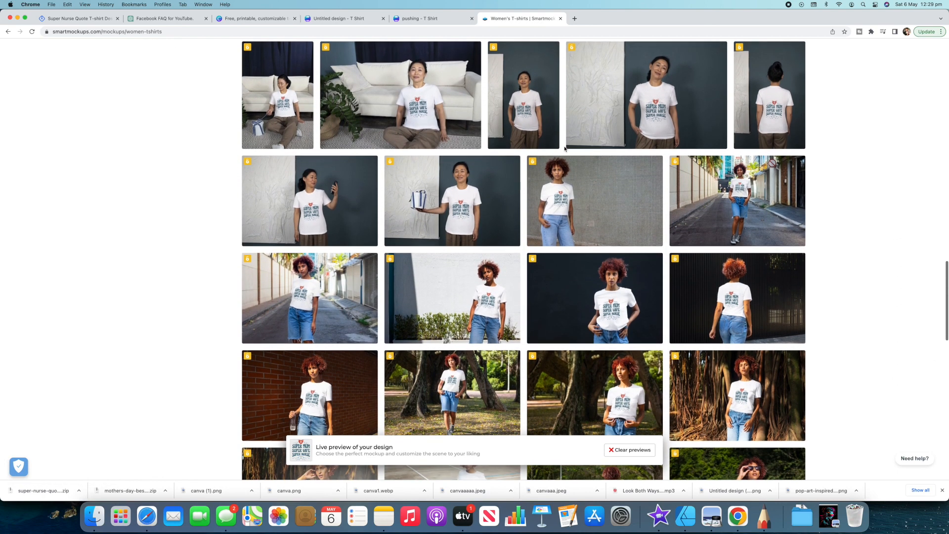
{"action": "scroll", "coordinate": [564, 149], "scroll_direction": "down", "scroll_amount": 5}
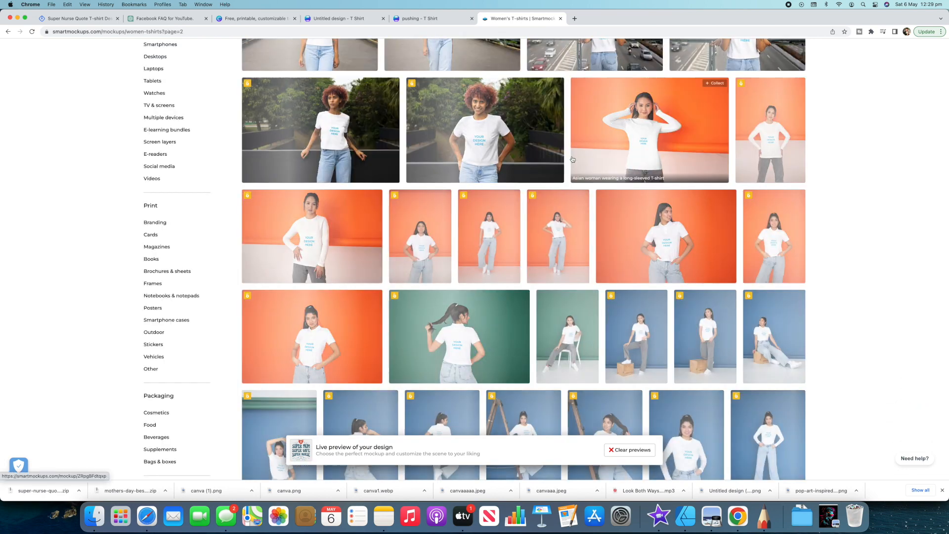
- Examine the nurse design's previews on the second page of women's T-shirt mockups
{"action": "scroll", "coordinate": [573, 159], "scroll_direction": "up", "scroll_amount": 4}
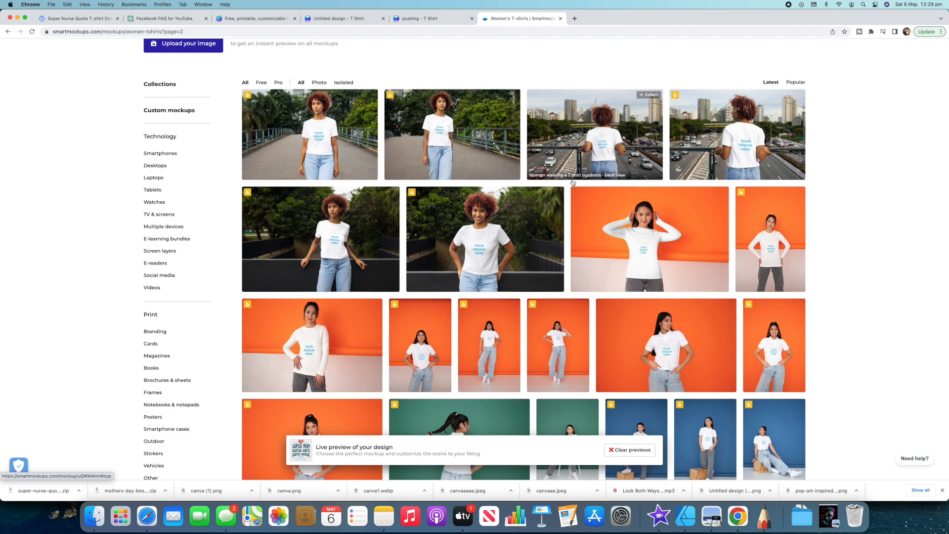
{"action": "scroll", "coordinate": [570, 190], "scroll_direction": "down", "scroll_amount": 5}
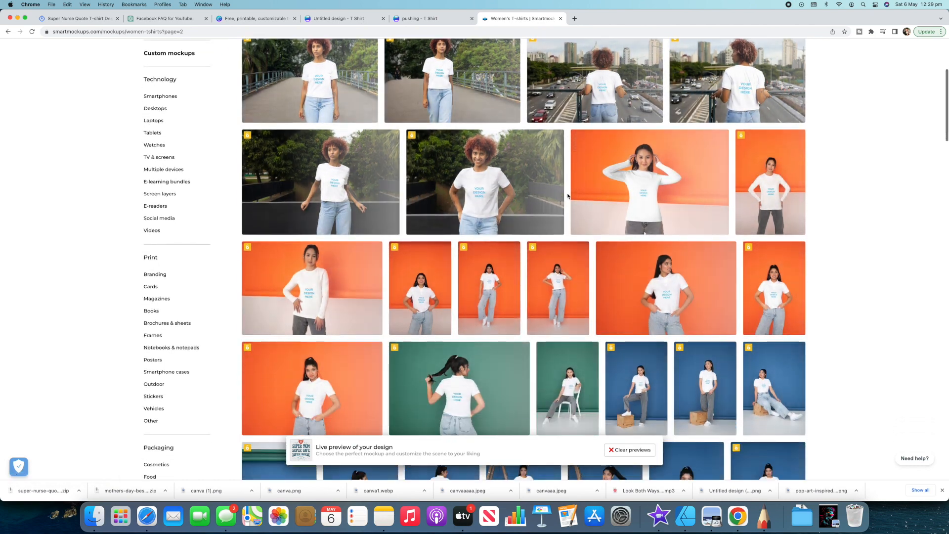
{"action": "scroll", "coordinate": [568, 196], "scroll_direction": "down", "scroll_amount": 10}
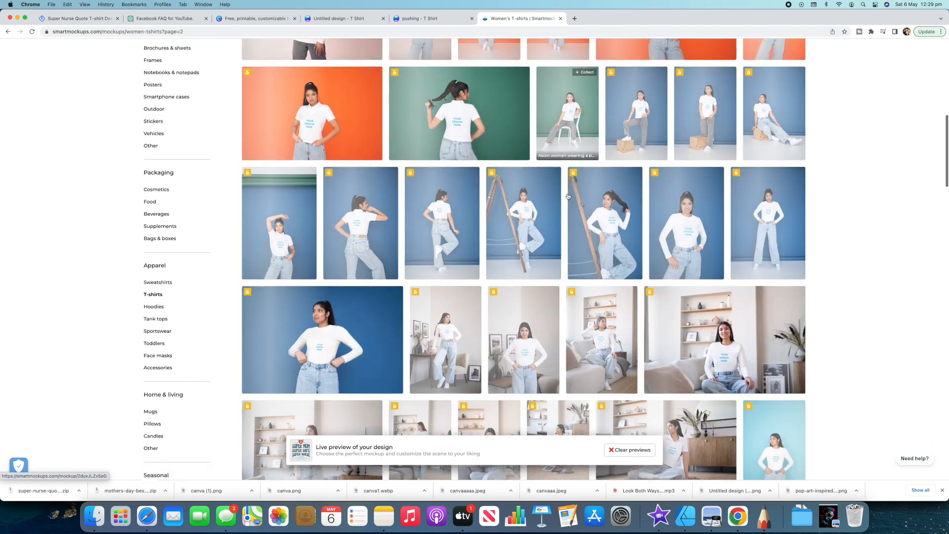
{"action": "scroll", "coordinate": [569, 196], "scroll_direction": "down", "scroll_amount": 6}
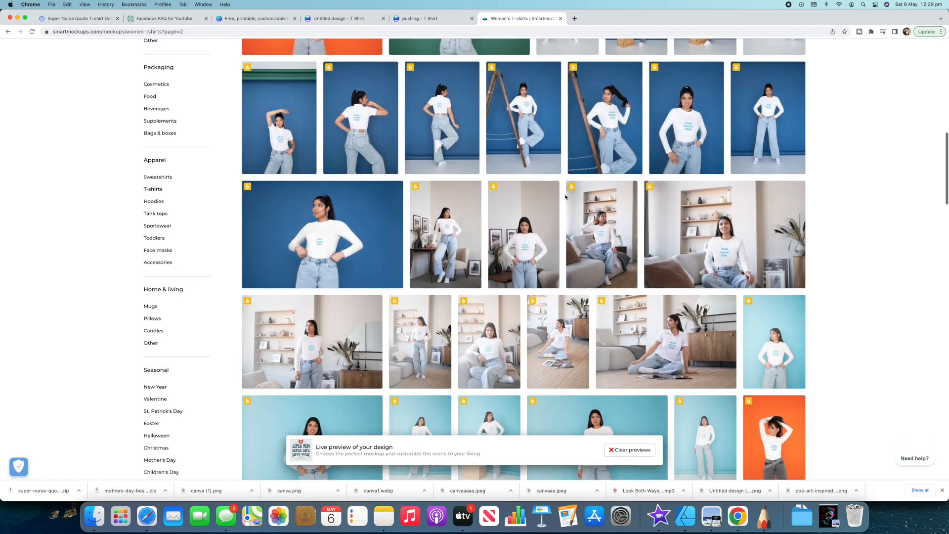
{"action": "scroll", "coordinate": [566, 197], "scroll_direction": "down", "scroll_amount": 9}
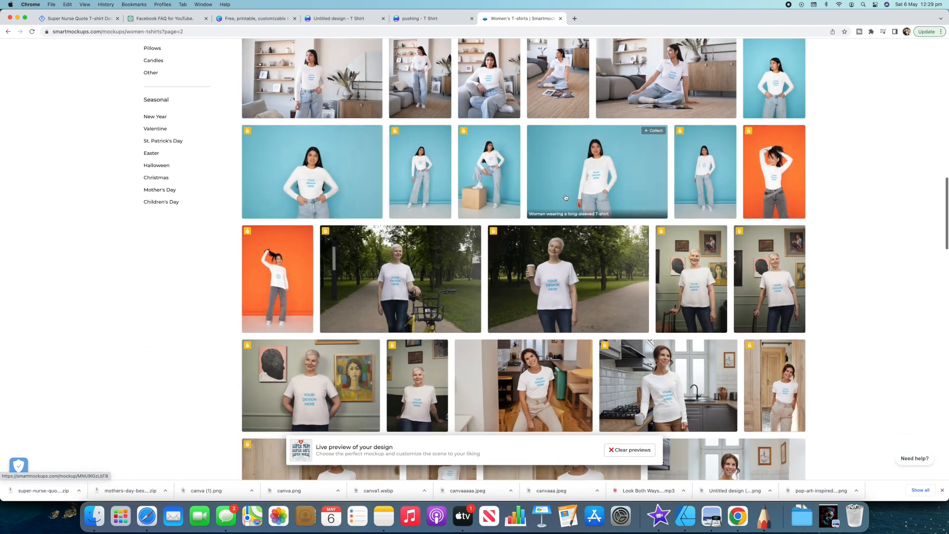
{"action": "scroll", "coordinate": [565, 197], "scroll_direction": "up", "scroll_amount": 13}
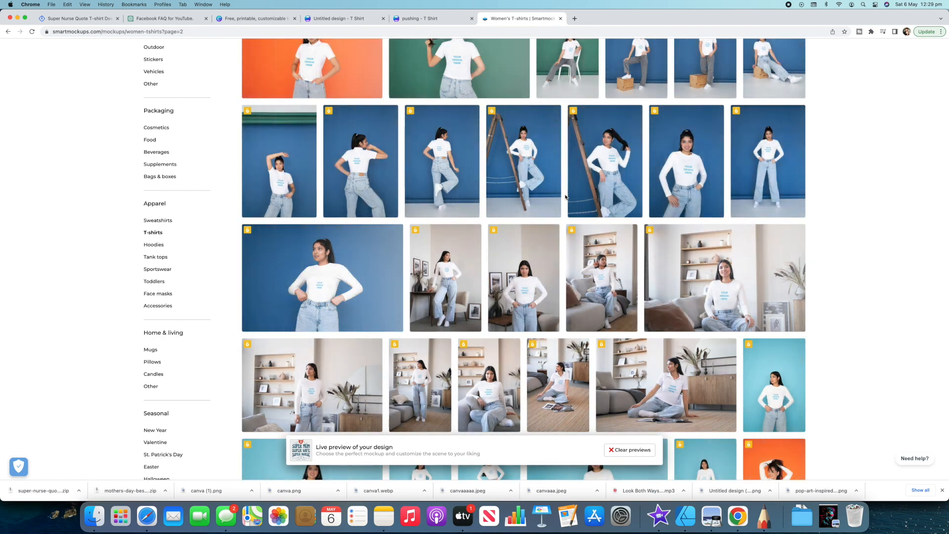
{"action": "scroll", "coordinate": [566, 197], "scroll_direction": "up", "scroll_amount": 5}
{"action": "scroll", "coordinate": [565, 197], "scroll_direction": "up", "scroll_amount": 16}
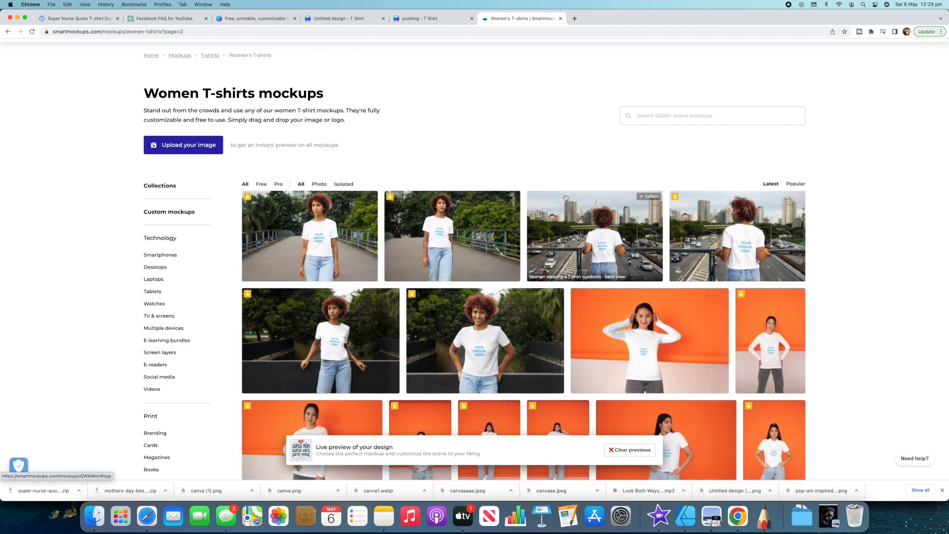
{"action": "scroll", "coordinate": [526, 206], "scroll_direction": "down", "scroll_amount": 1}
{"action": "scroll", "coordinate": [525, 207], "scroll_direction": "down", "scroll_amount": 5}
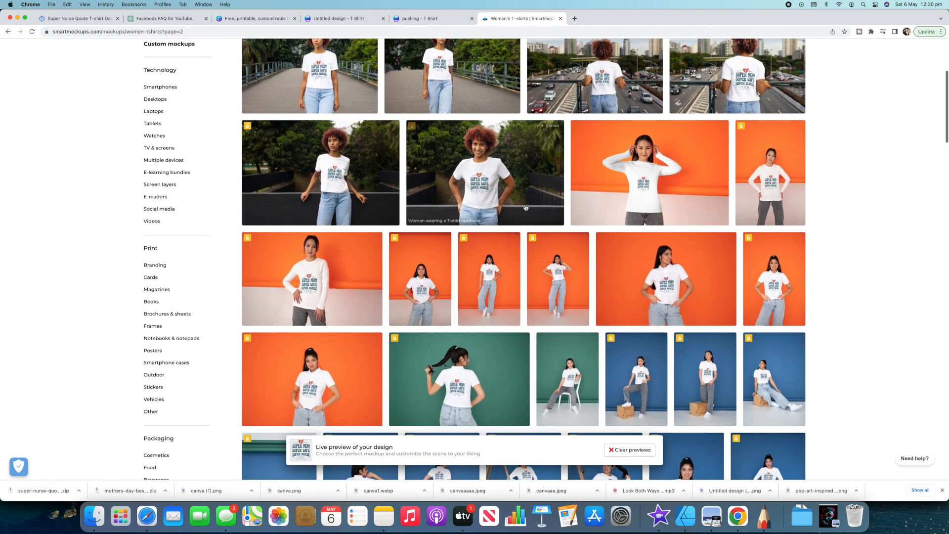